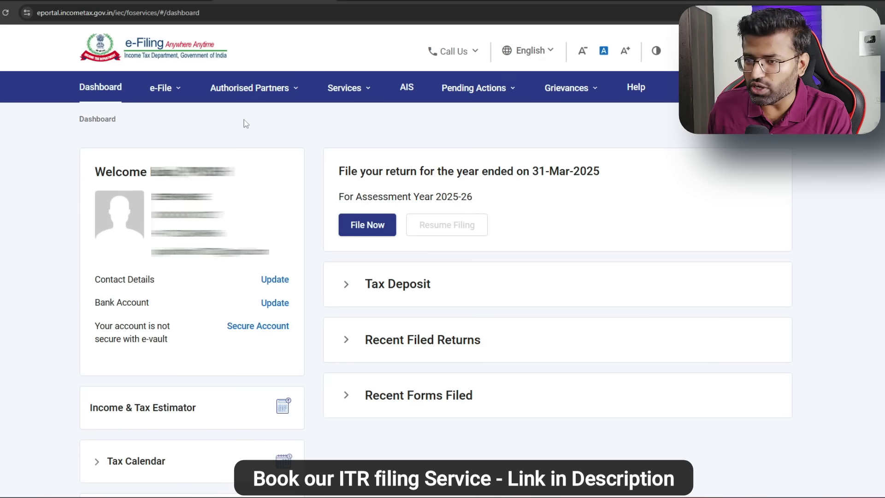
# Step: Open Form 26AS on TRACES, accept the Form 16/16A usage terms, and reach View Tax Credit
pyautogui.click(250, 87)
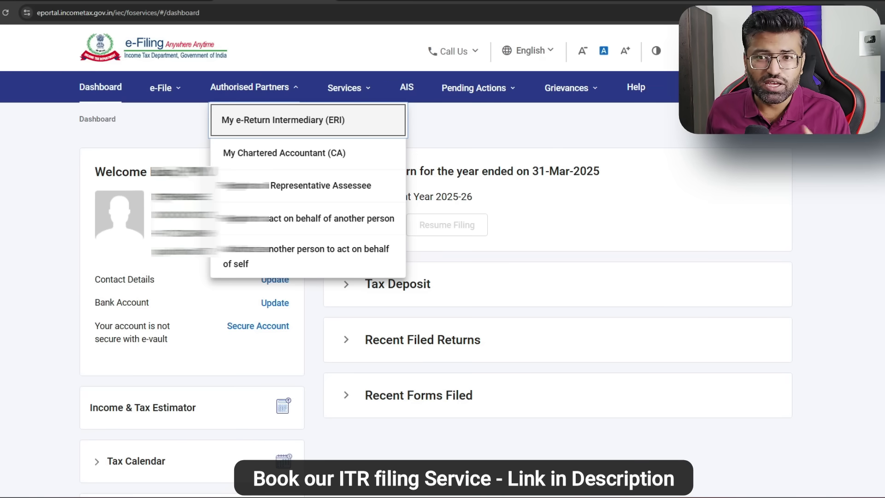
pyautogui.click(161, 135)
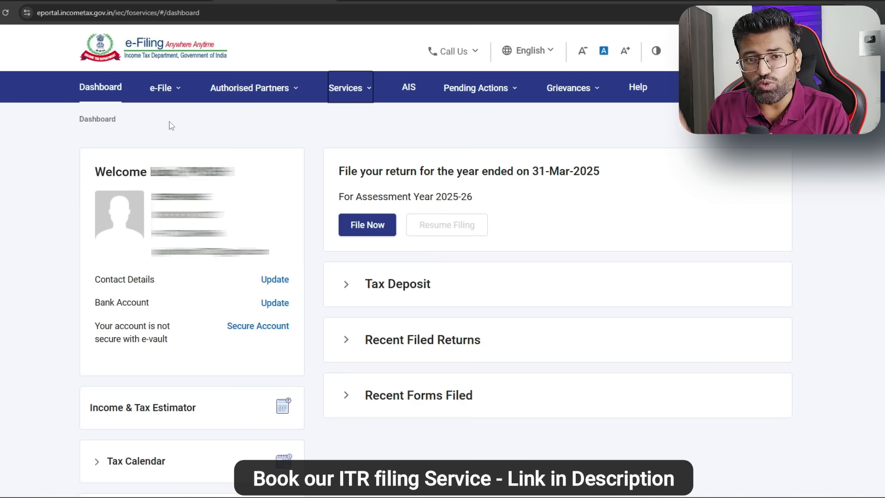
pyautogui.click(179, 91)
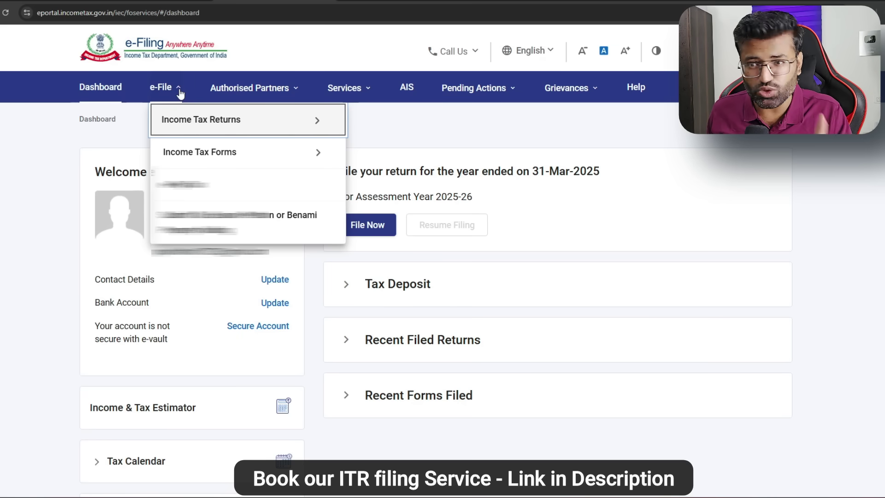
pyautogui.moveTo(178, 120)
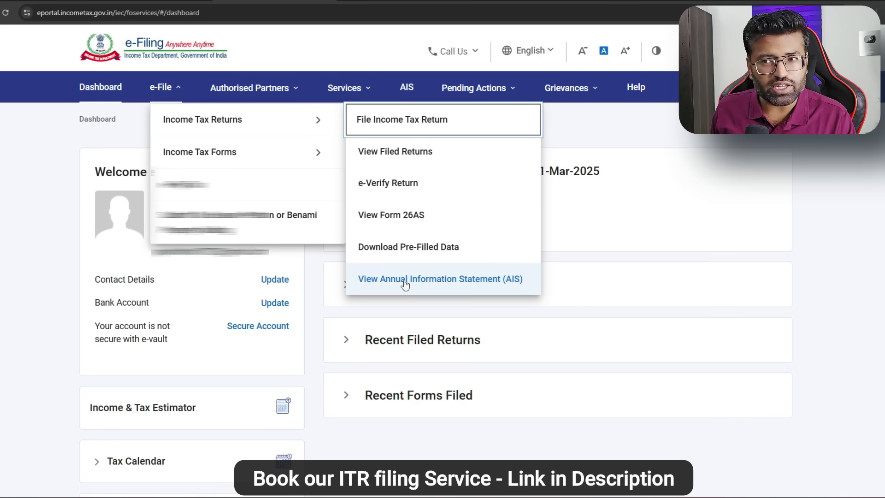
pyautogui.click(397, 223)
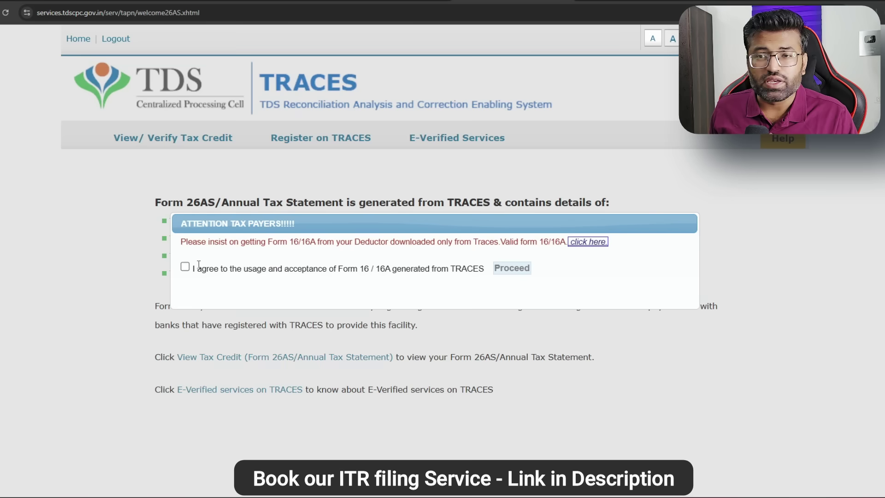
pyautogui.click(185, 266)
pyautogui.click(512, 269)
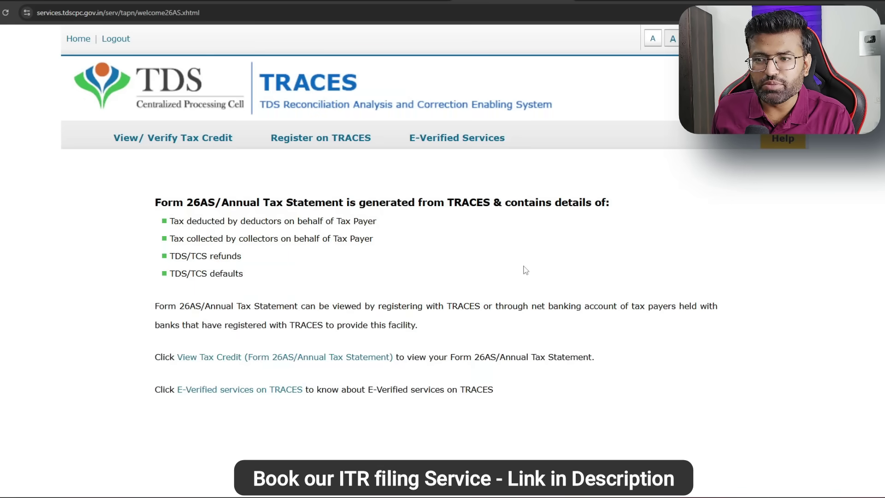
pyautogui.click(226, 356)
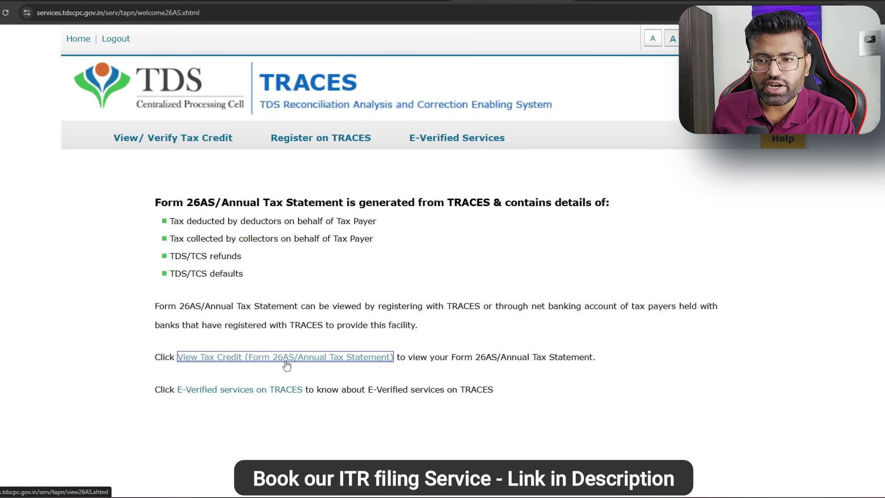
pyautogui.click(330, 360)
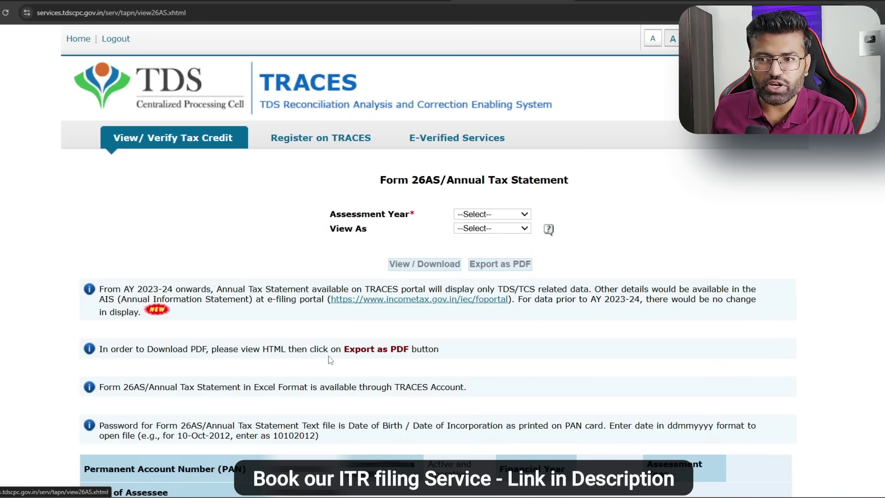
# Step: View the Form 26AS statement for assessment year 2025-26 in HTML format
pyautogui.click(511, 216)
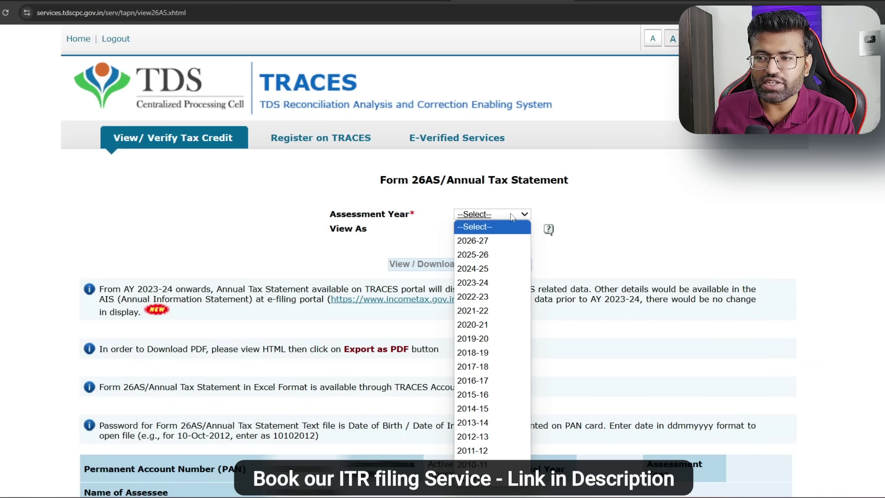
pyautogui.click(500, 259)
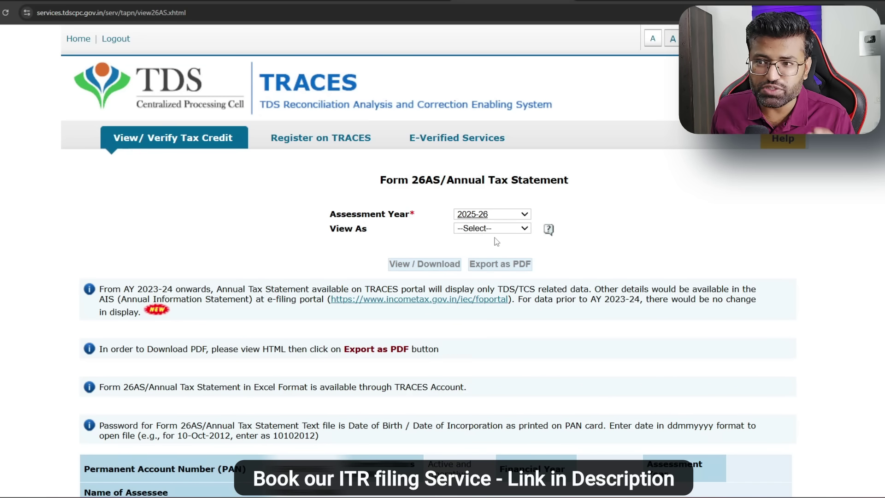
pyautogui.moveTo(329, 214); pyautogui.dragTo(504, 216)
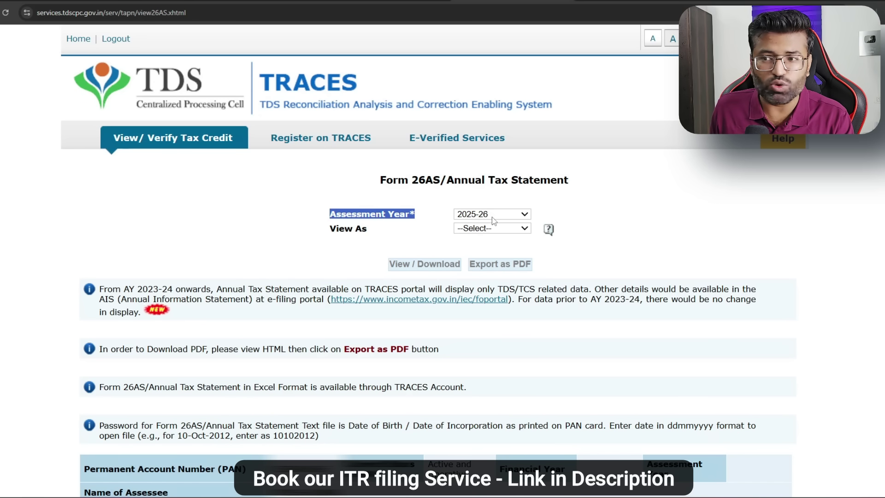
pyautogui.click(502, 228)
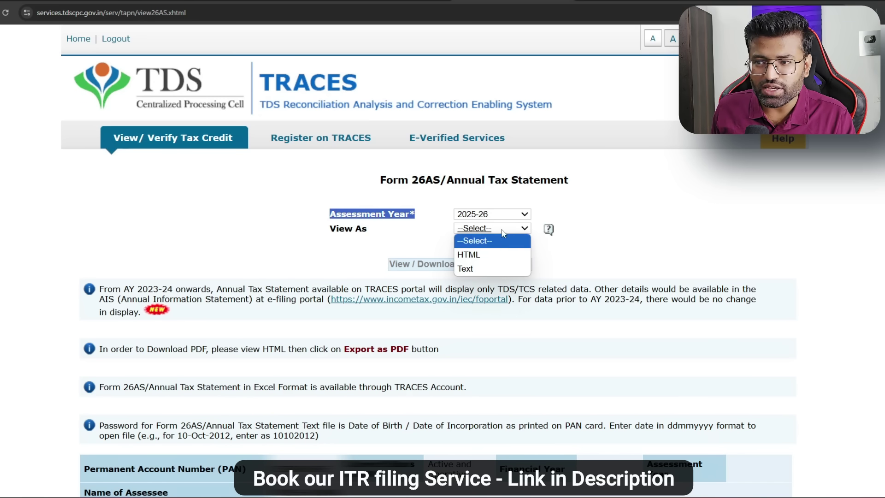
pyautogui.click(501, 254)
pyautogui.click(426, 269)
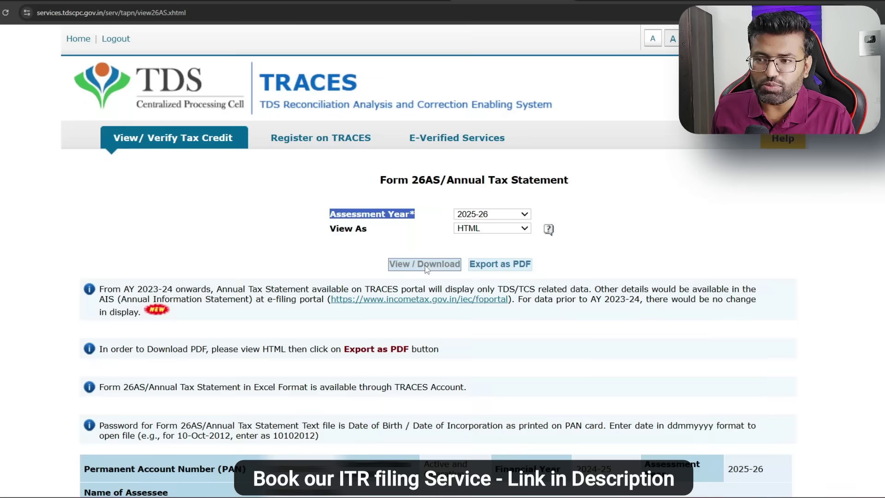
# Step: Scroll through the statement to confirm no TDS/TCS transactions, then switch to the AIS portal
pyautogui.scroll(-8, 426, 269)
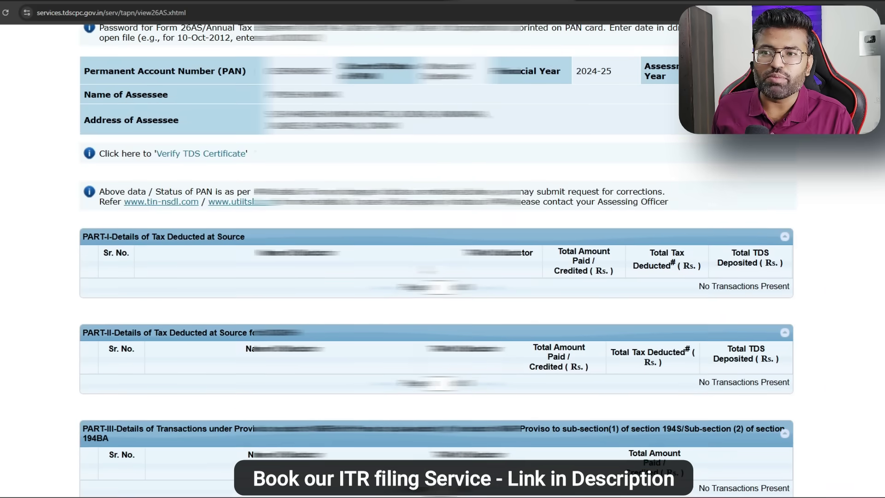
pyautogui.scroll(-2, 131, 65)
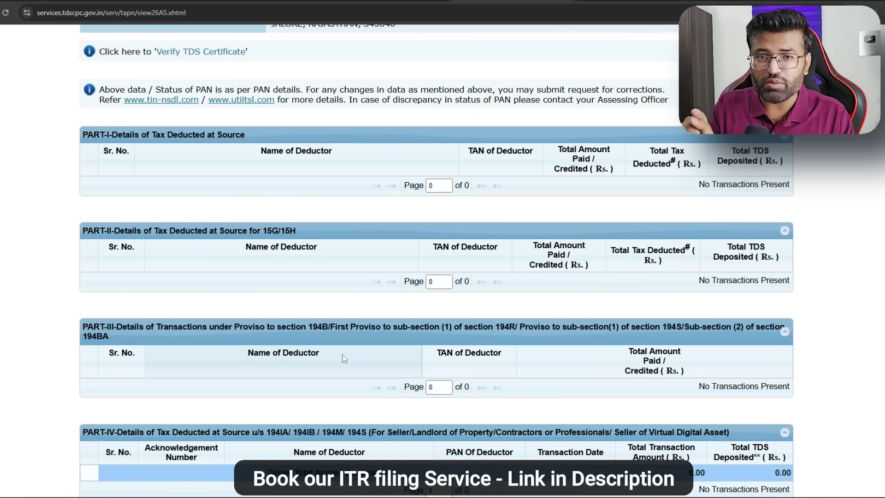
pyautogui.scroll(-3, 343, 358)
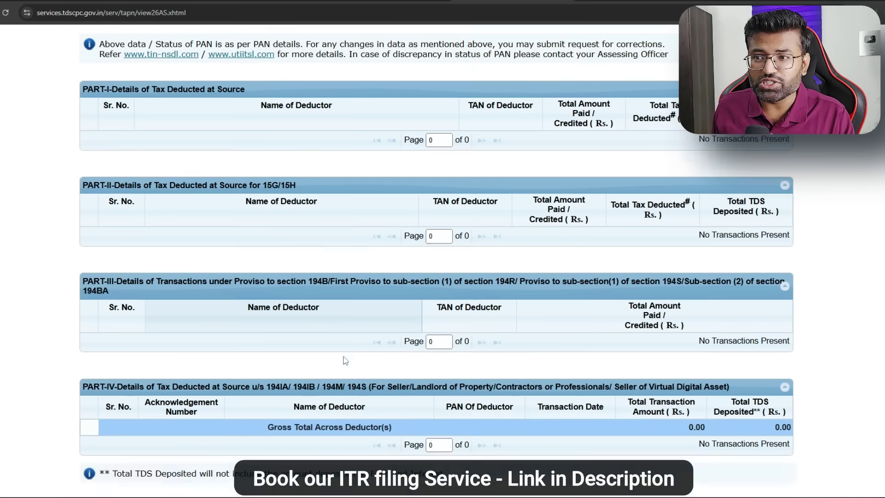
pyautogui.scroll(-15, 341, 358)
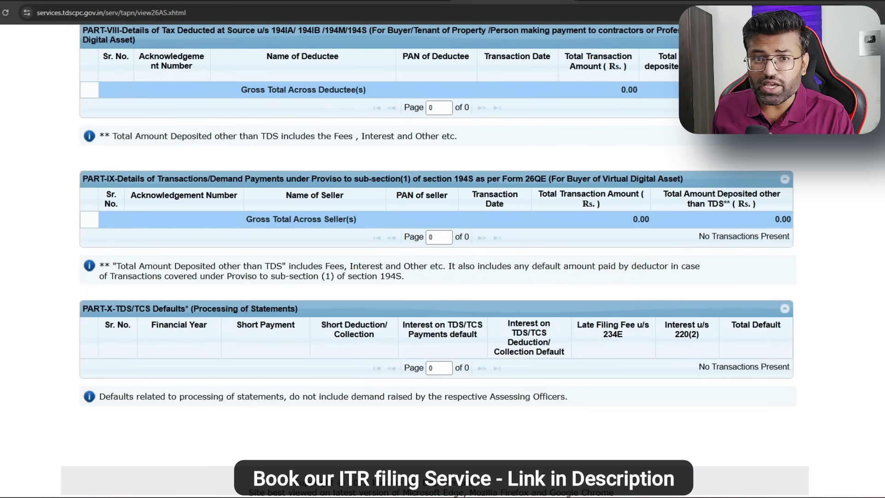
pyautogui.click(392, 0)
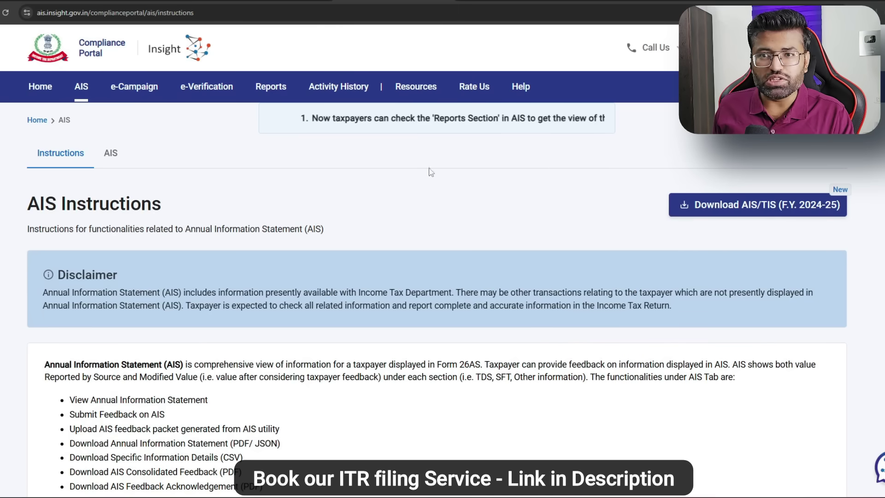
# Step: Open the F.Y. 2024-25 Taxpayer Information Summary and check savings bank interest of 3,115
pyautogui.click(111, 159)
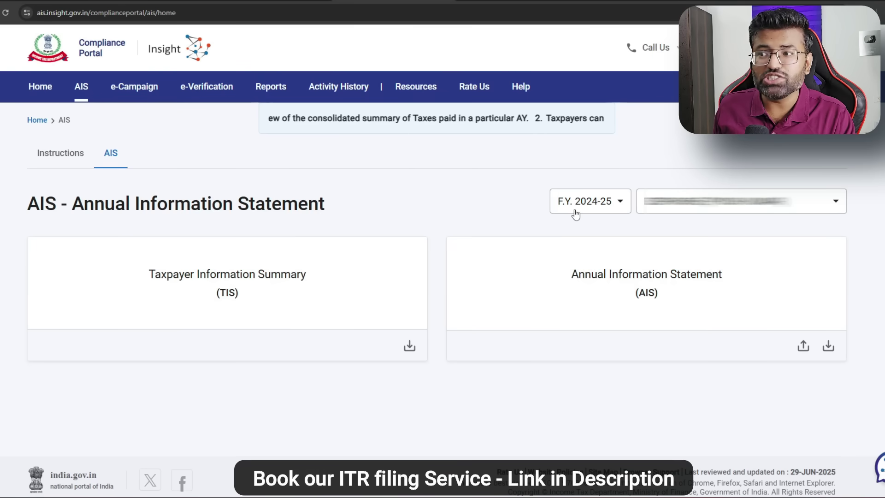
pyautogui.click(306, 282)
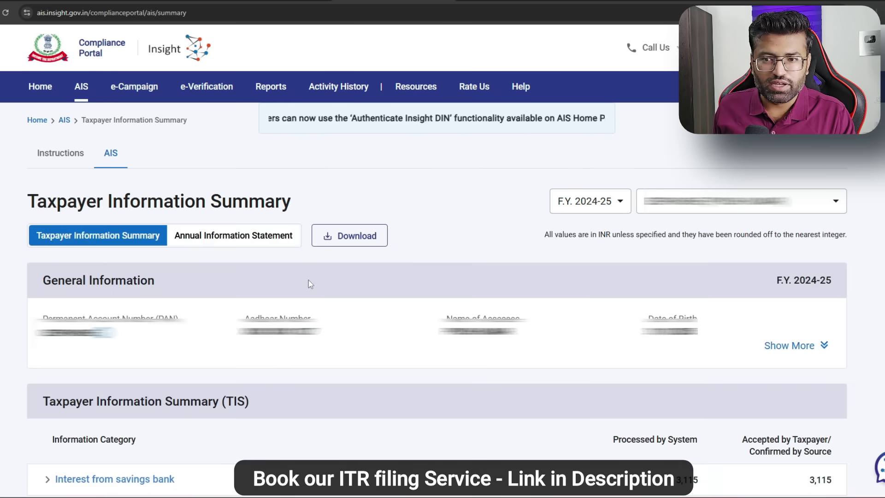
pyautogui.scroll(-3, 308, 281)
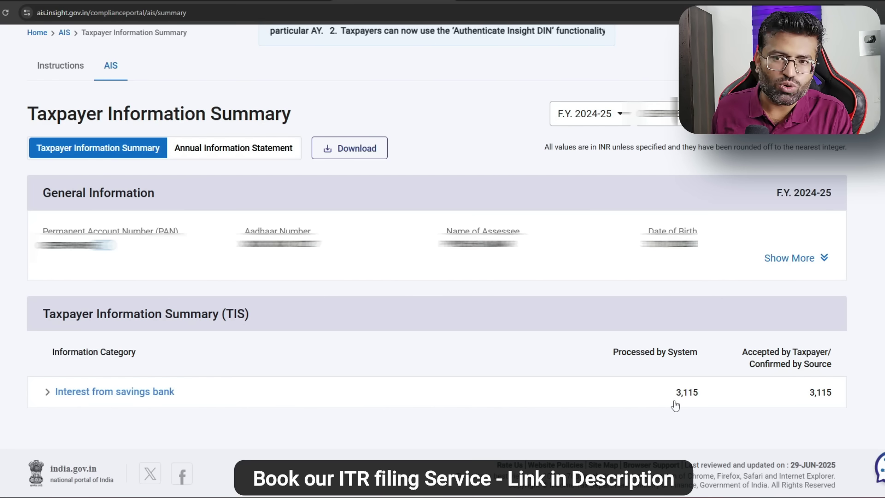
# Step: Review the AIS SFT, Payment of Taxes, Demand and Refund, Other and TDS/TCS sections, then return to TIS
pyautogui.click(234, 148)
pyautogui.scroll(-3, 550, 274)
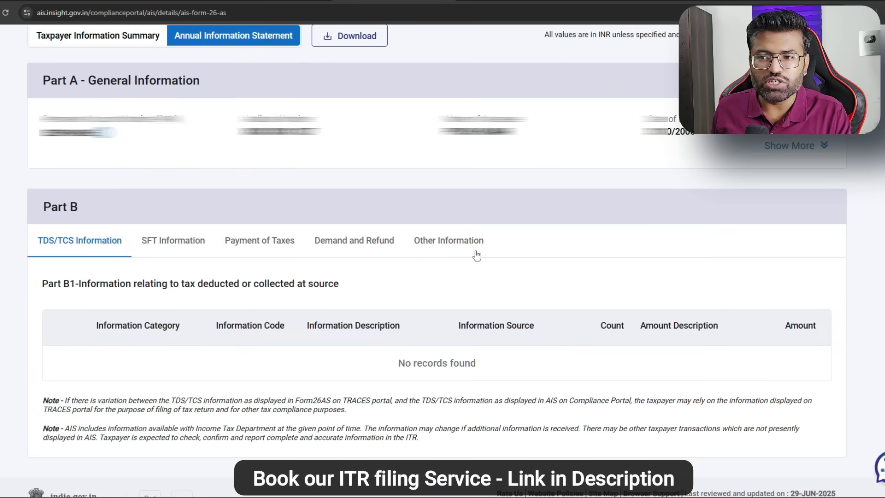
pyautogui.click(165, 242)
pyautogui.click(261, 251)
pyautogui.click(325, 252)
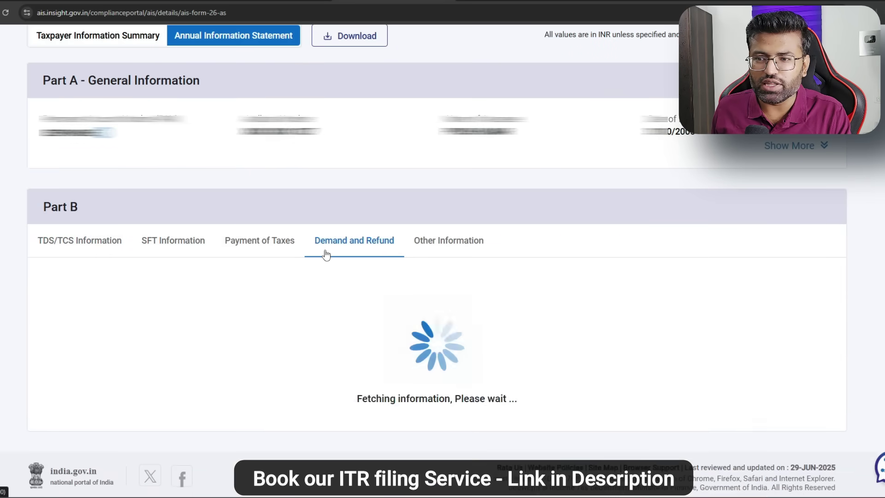
pyautogui.click(428, 255)
pyautogui.click(187, 240)
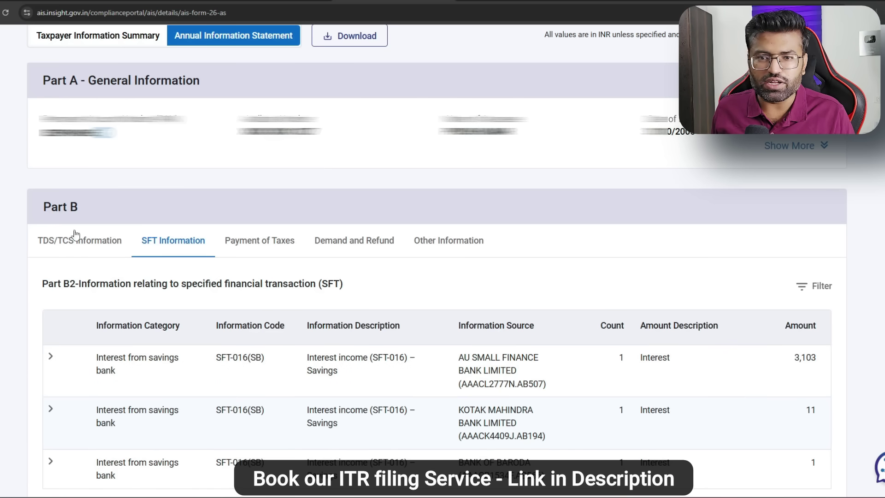
pyautogui.click(84, 245)
pyautogui.click(115, 39)
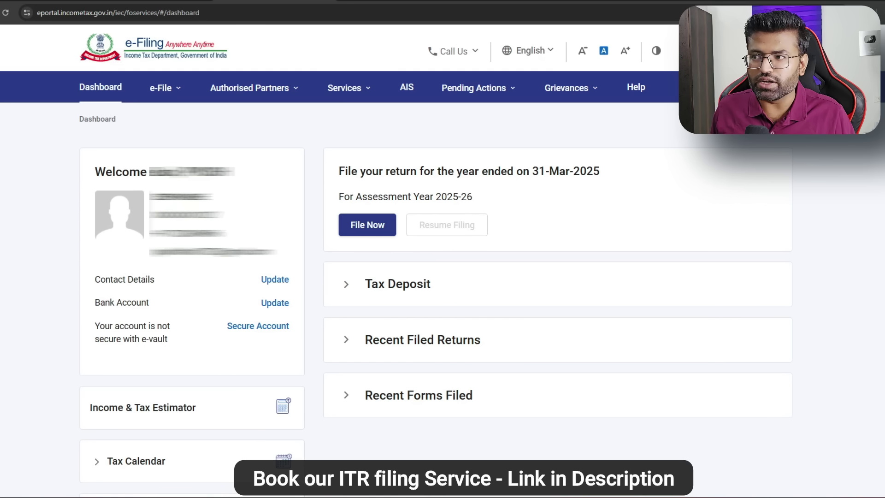
# Step: Check the profile's bank accounts: one Kotak Mahindra account, validated, EVC enabled and refund-eligible
pyautogui.click(755, 50)
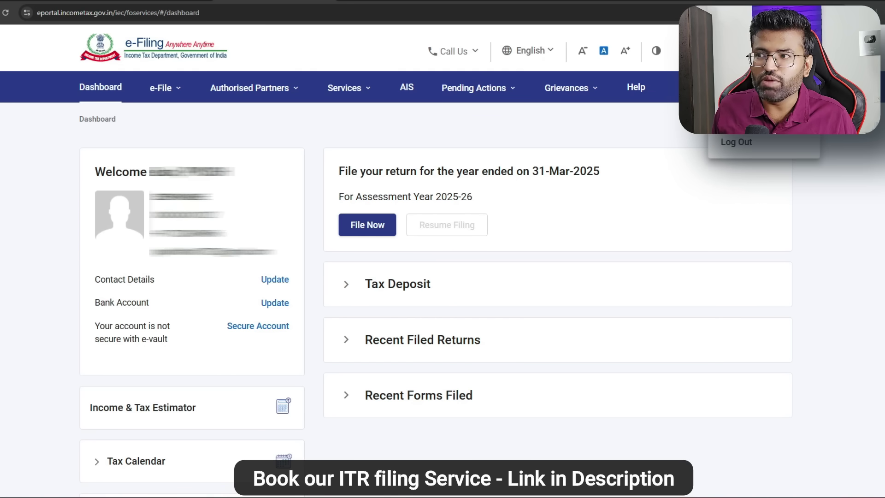
pyautogui.click(739, 88)
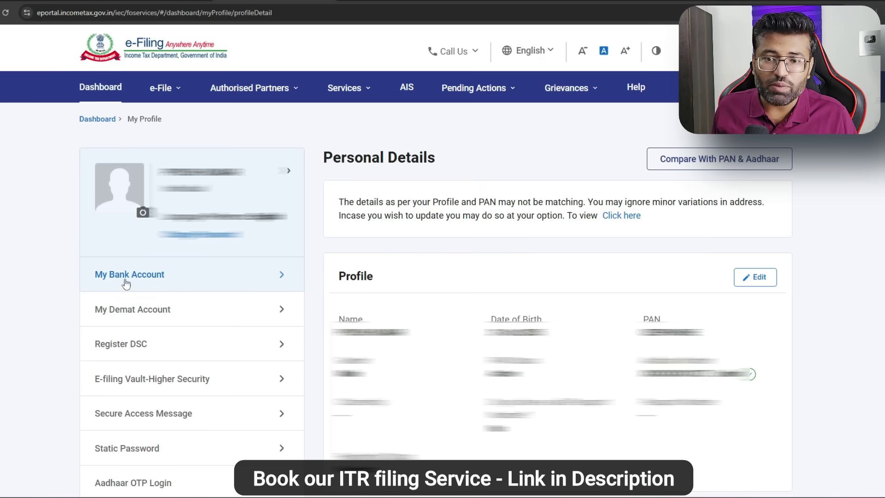
pyautogui.click(282, 279)
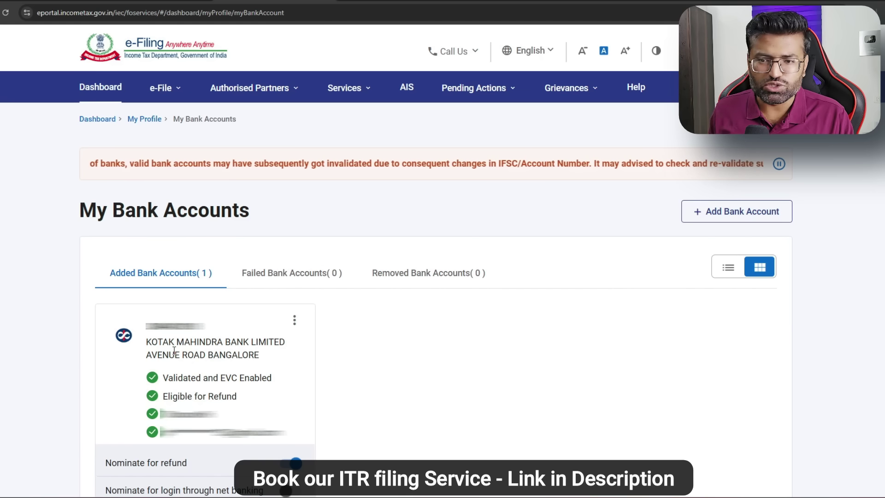
# Step: Start an online income tax return for assessment year 2025-26 from the dashboard
pyautogui.click(100, 120)
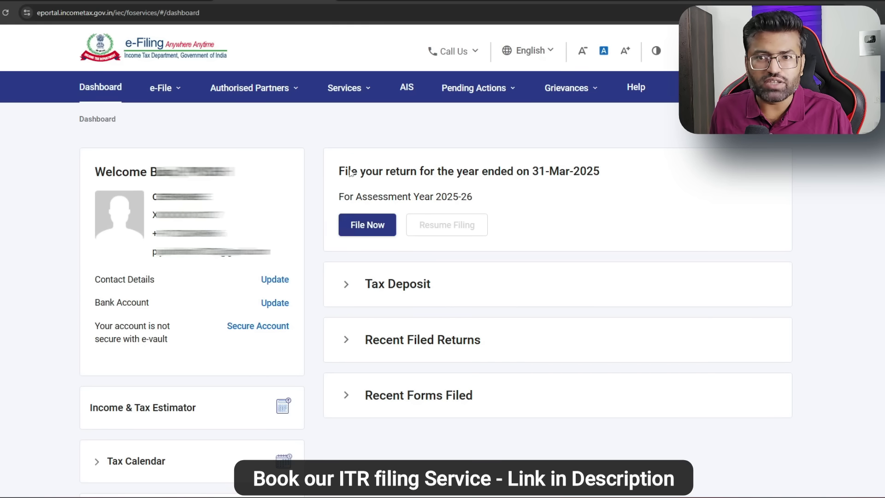
pyautogui.click(162, 87)
pyautogui.moveTo(167, 121)
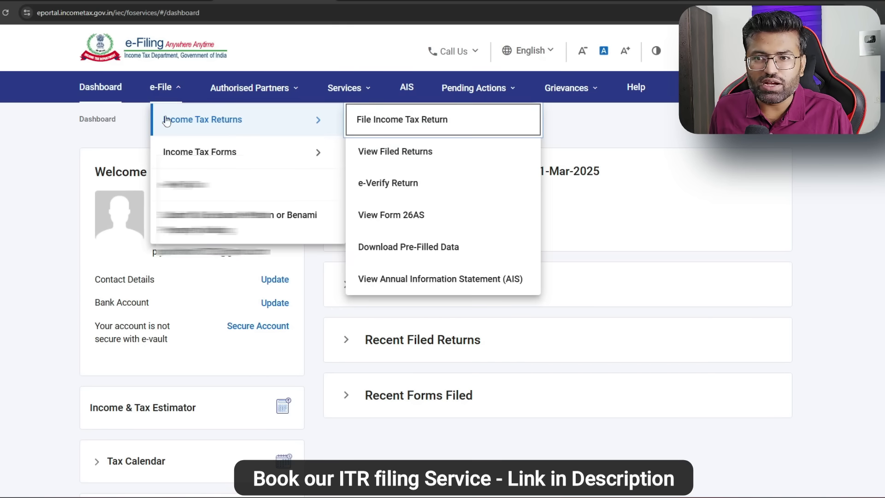
pyautogui.click(397, 133)
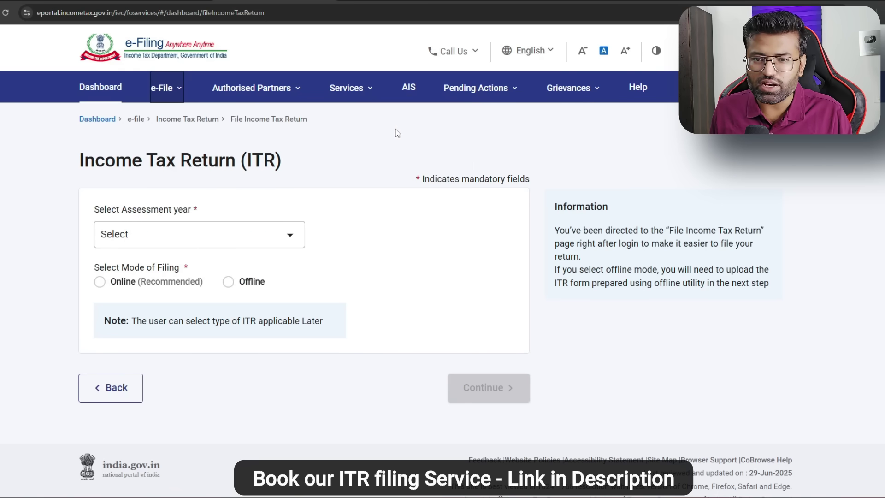
pyautogui.click(290, 234)
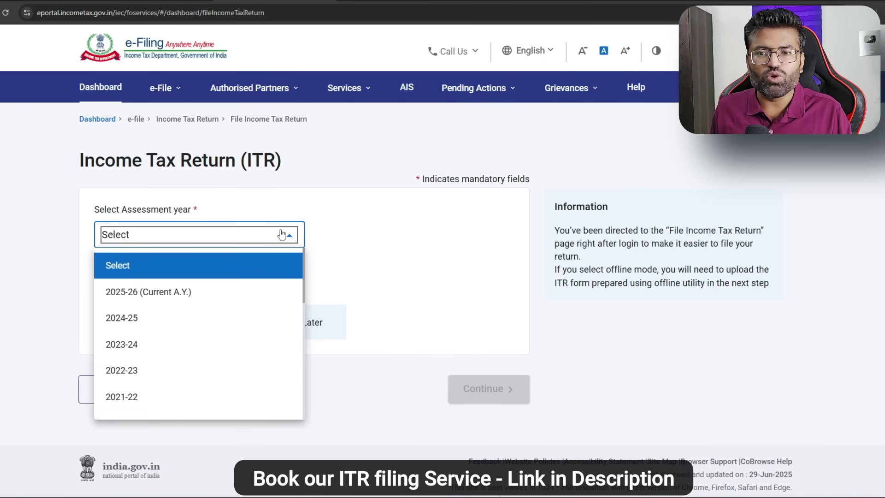
pyautogui.click(131, 298)
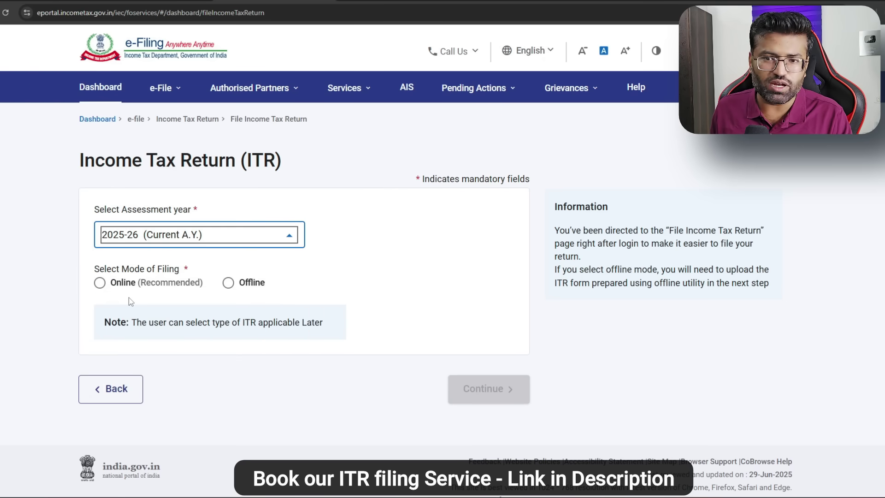
pyautogui.click(99, 281)
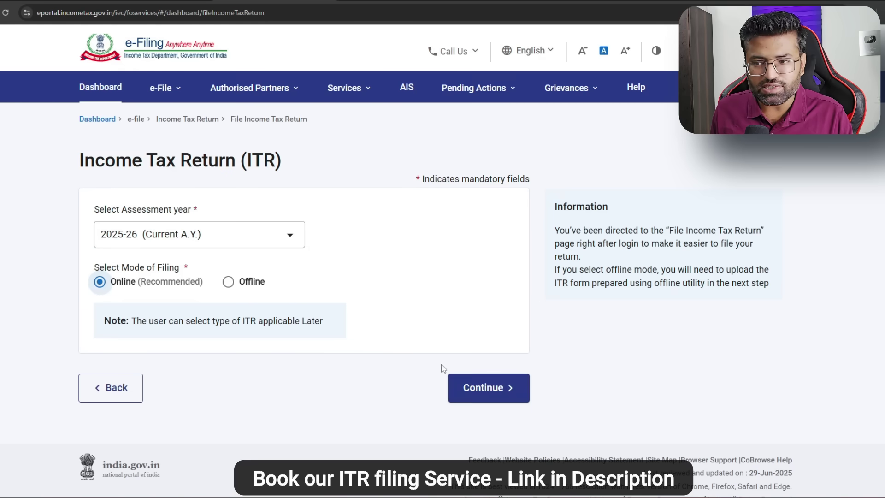
pyautogui.click(490, 390)
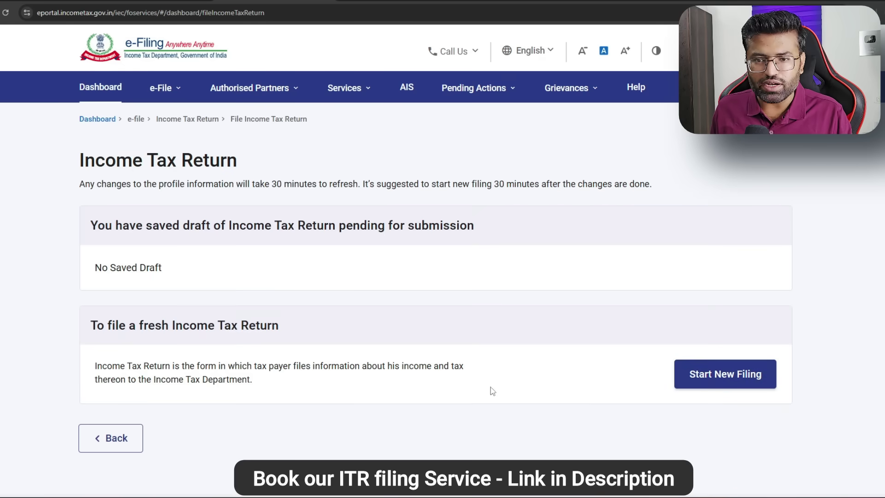
# Step: Start a new filing, reaching Select Status with Individual pre-selected from last year's data
pyautogui.click(708, 375)
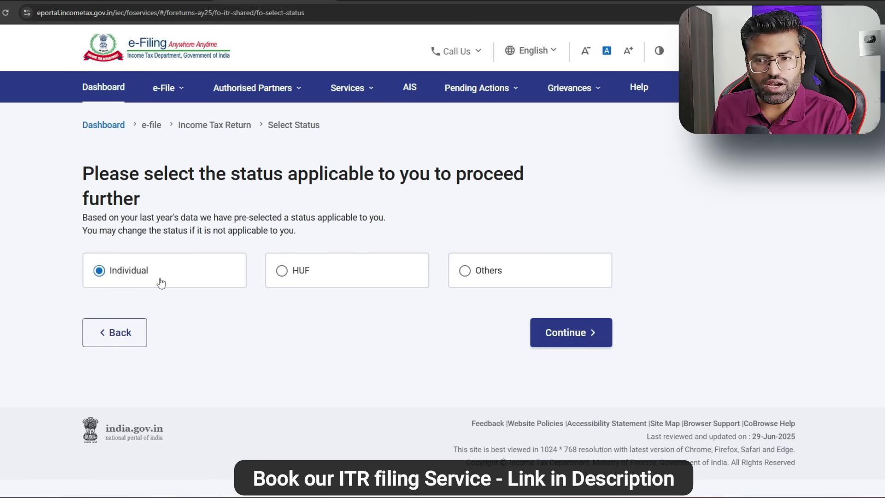
# Step: Choose ITR-1, acknowledge the new tax regime notice, and give taxable income above the exemption limit as reason
pyautogui.click(583, 335)
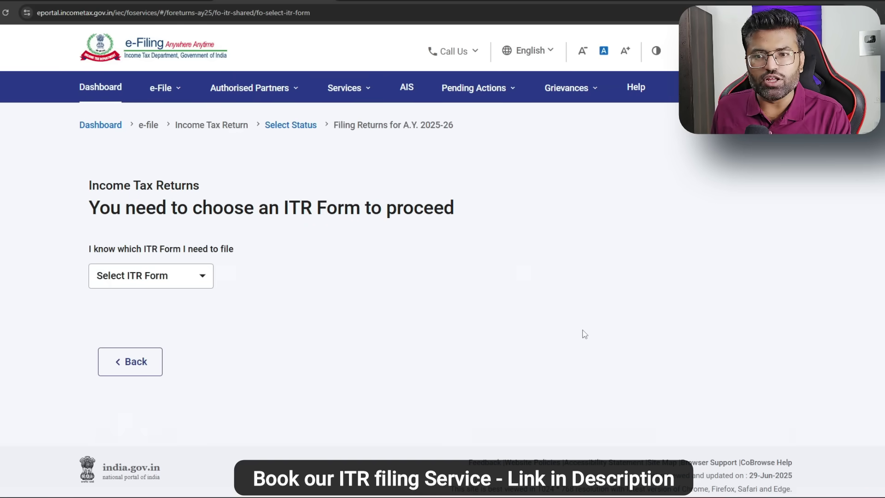
pyautogui.click(188, 281)
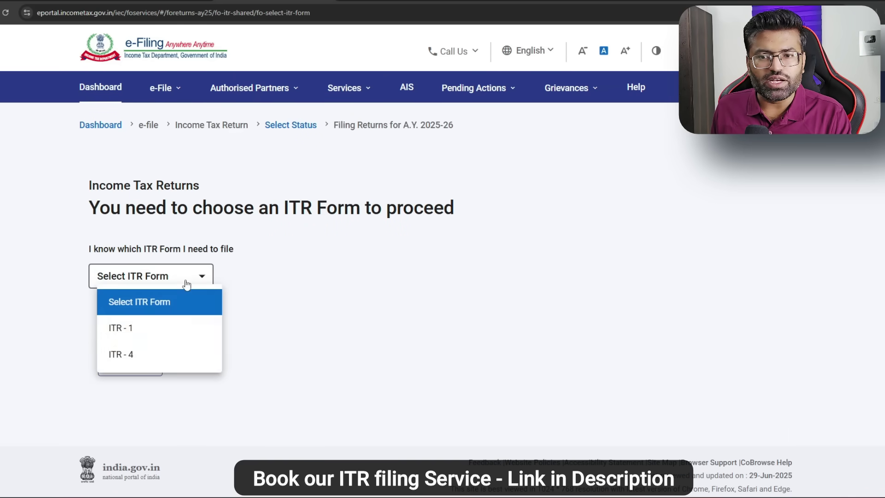
pyautogui.click(121, 335)
pyautogui.click(174, 406)
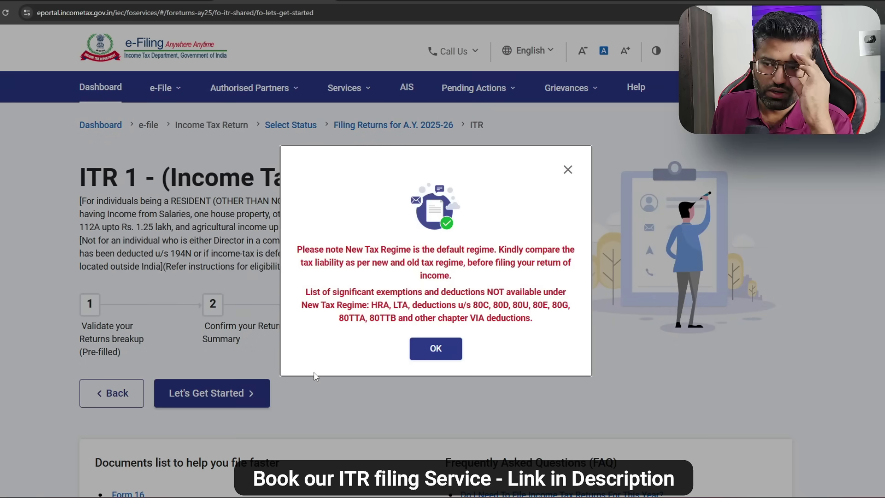
pyautogui.click(436, 348)
pyautogui.click(241, 390)
pyautogui.click(110, 232)
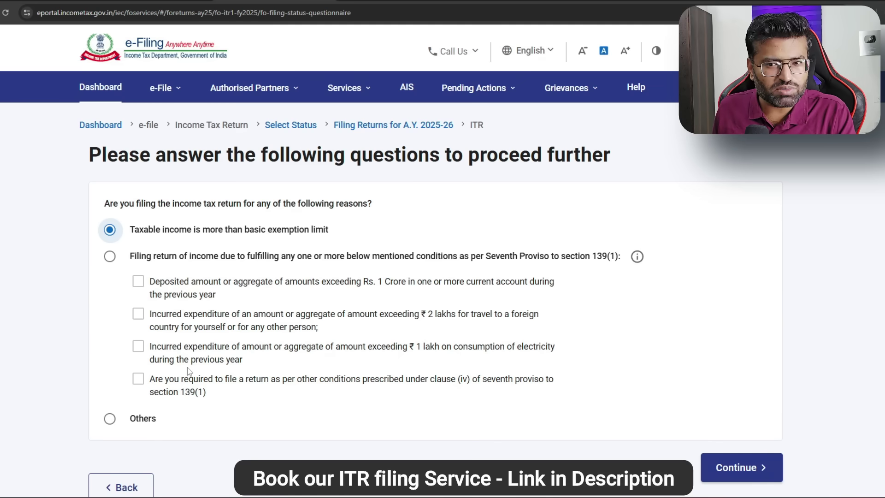
# Step: Read the seventh-proviso deposit and electricity conditions, leave them unticked, and submit the questionnaire
pyautogui.moveTo(275, 282); pyautogui.dragTo(506, 288)
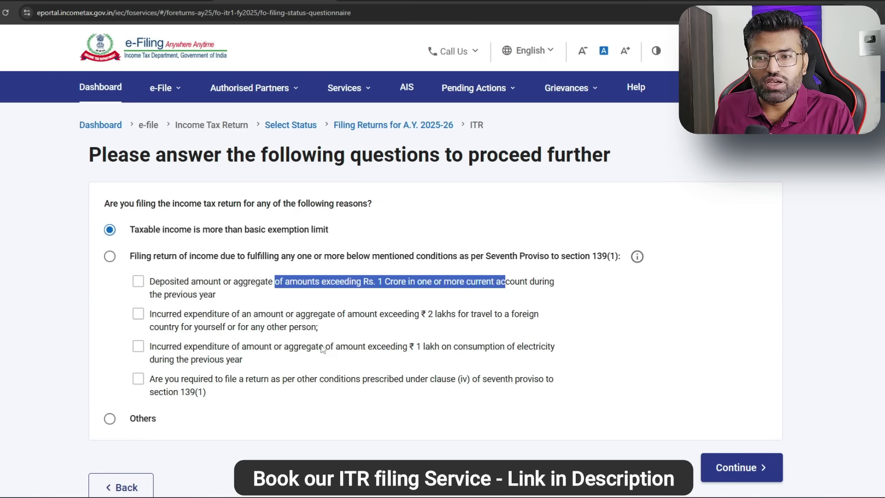
pyautogui.click(417, 349)
pyautogui.moveTo(417, 349); pyautogui.dragTo(536, 349)
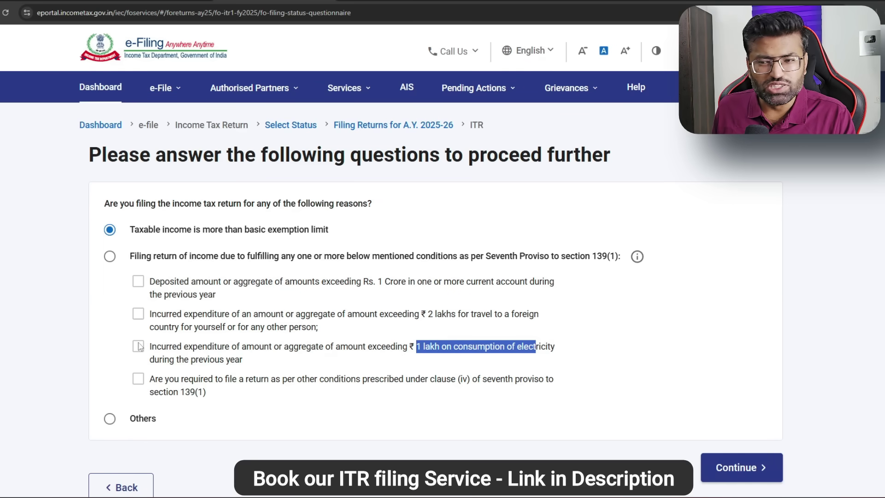
pyautogui.click(447, 343)
pyautogui.moveTo(417, 346); pyautogui.dragTo(507, 352)
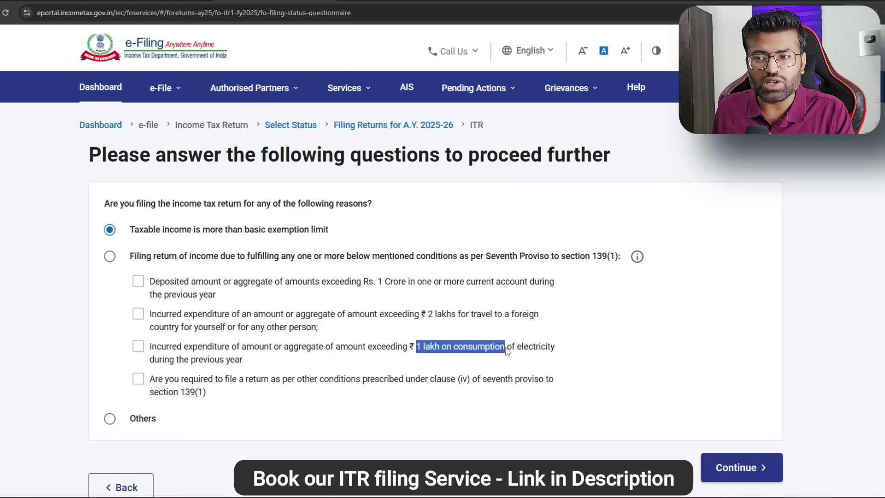
pyautogui.click(136, 353)
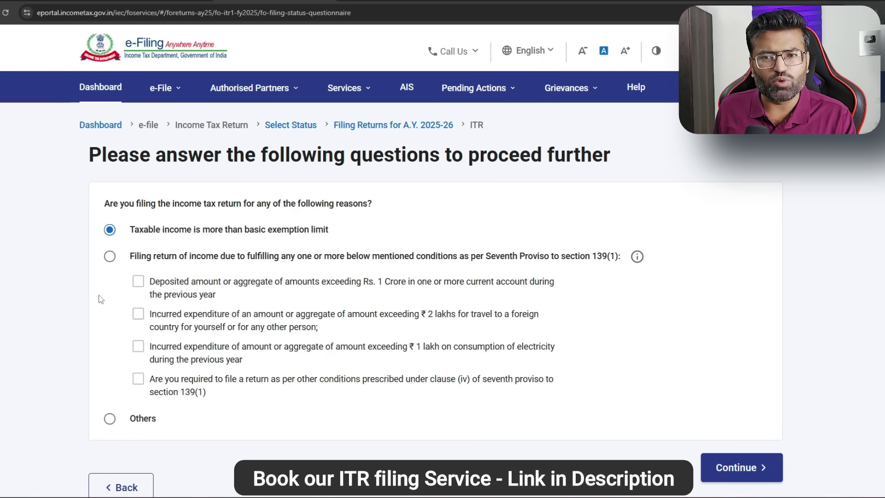
pyautogui.click(751, 468)
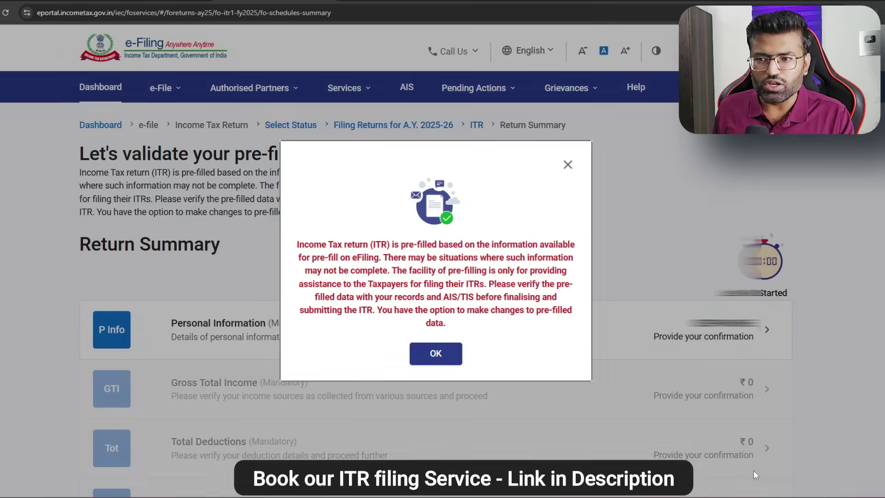
# Step: Dismiss the pre-fill notice and check Personal Information's Filing Section: 139(1), new tax regime retained
pyautogui.click(436, 353)
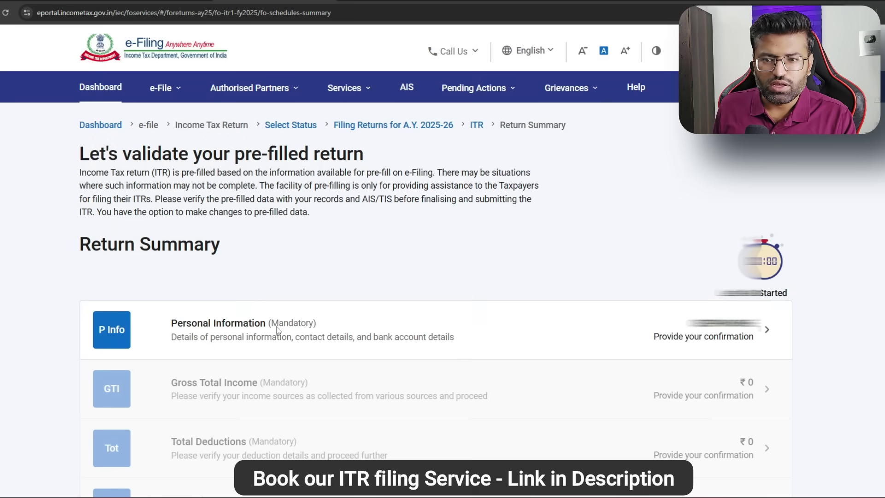
pyautogui.scroll(-3, 552, 359)
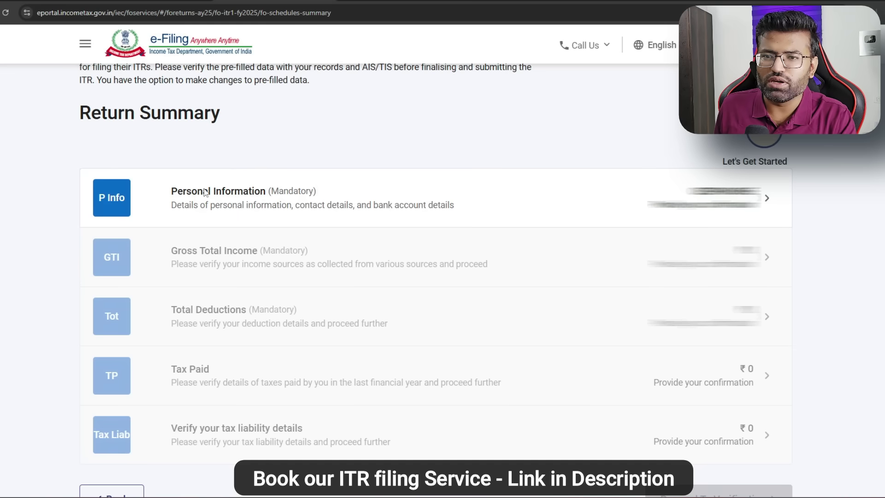
pyautogui.click(624, 215)
pyautogui.scroll(-5, 624, 215)
pyautogui.scroll(-3, 494, 216)
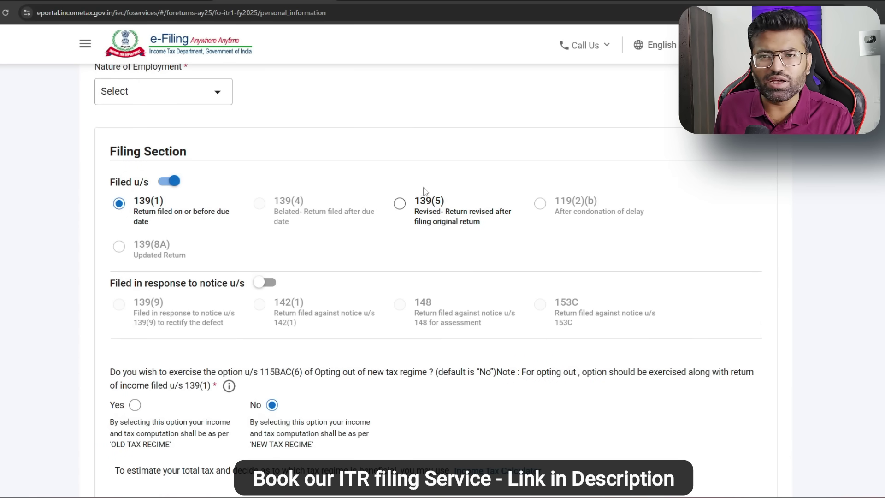
# Step: Set Nature of Employment to Others, keep the new tax regime (opt-out No), and confirm Personal Information
pyautogui.click(146, 96)
pyautogui.scroll(-3, 147, 199)
pyautogui.click(148, 229)
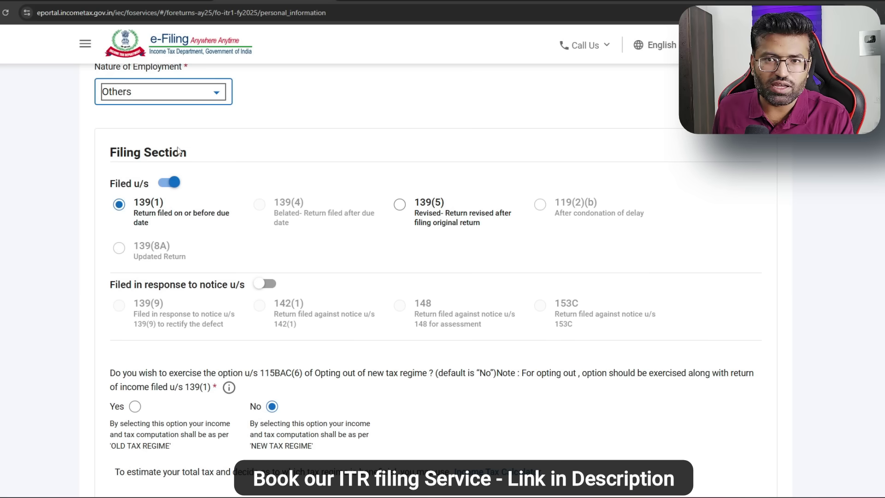
pyautogui.click(210, 96)
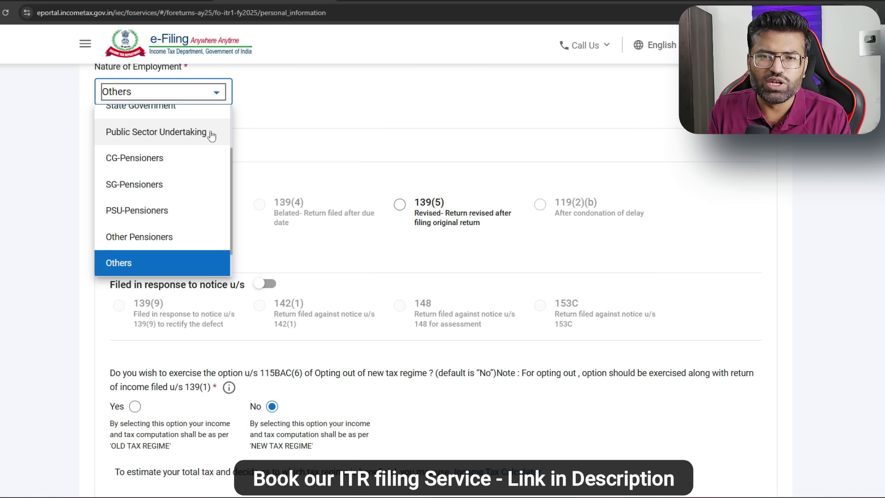
pyautogui.click(184, 271)
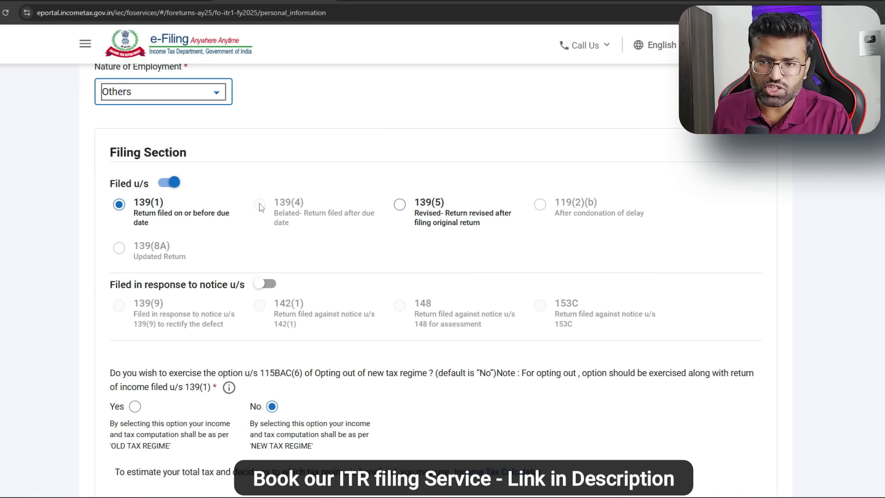
pyautogui.scroll(-1, 338, 222)
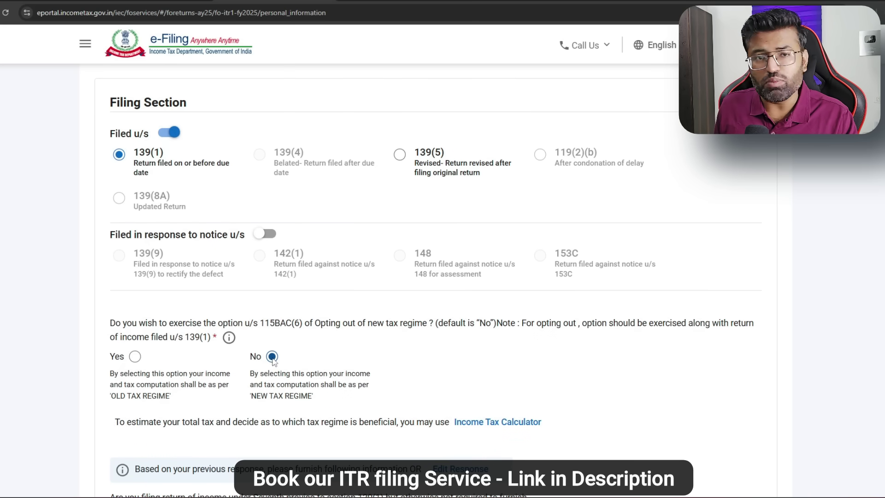
pyautogui.click(134, 356)
pyautogui.click(272, 357)
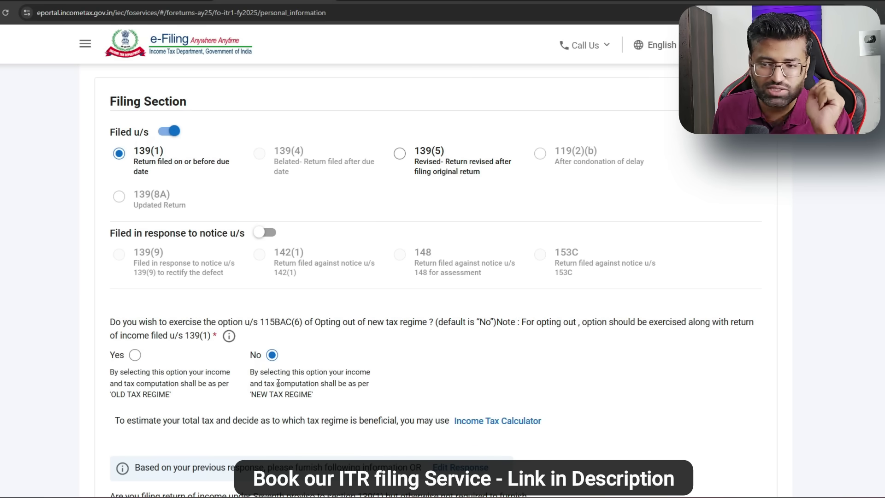
pyautogui.scroll(-4, 278, 382)
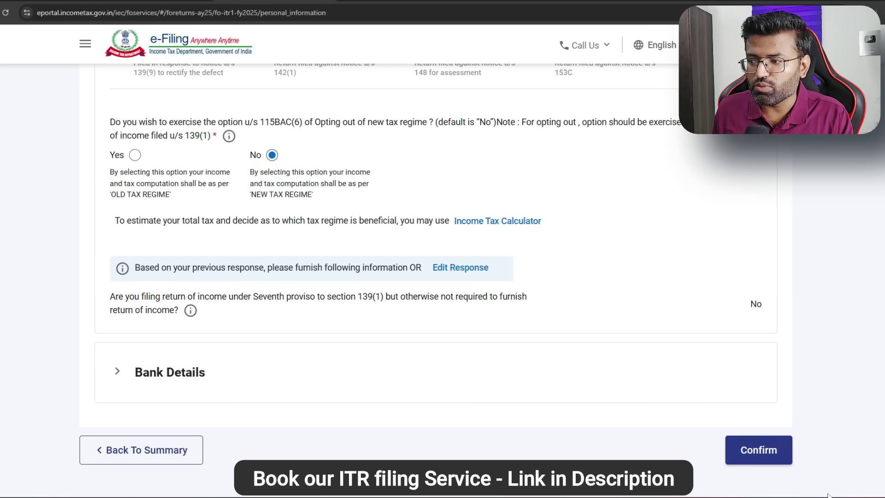
pyautogui.click(769, 452)
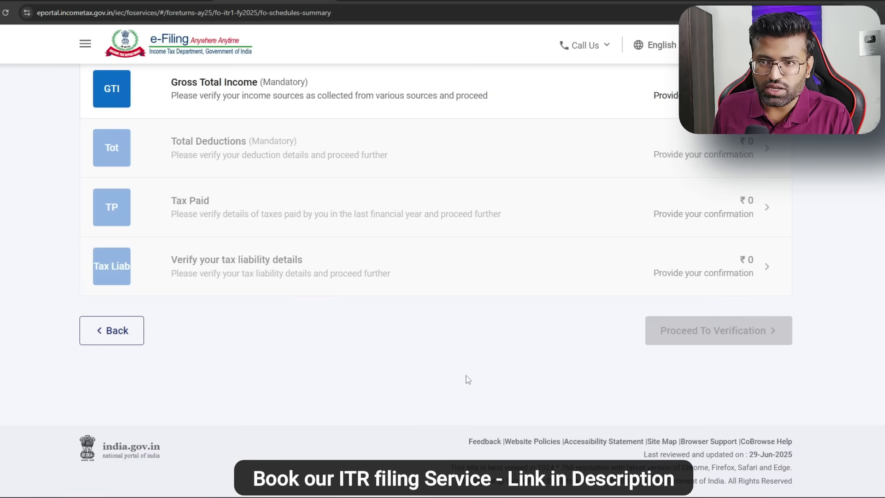
# Step: In the Gross Total Income schedule, expand B3 Income from Other Sources and start a new entry
pyautogui.scroll(2, 466, 378)
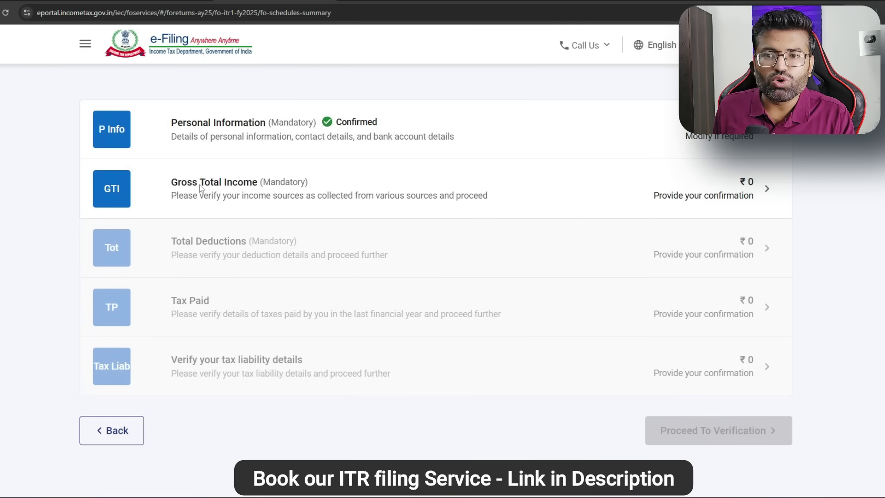
pyautogui.scroll(-1, 663, 189)
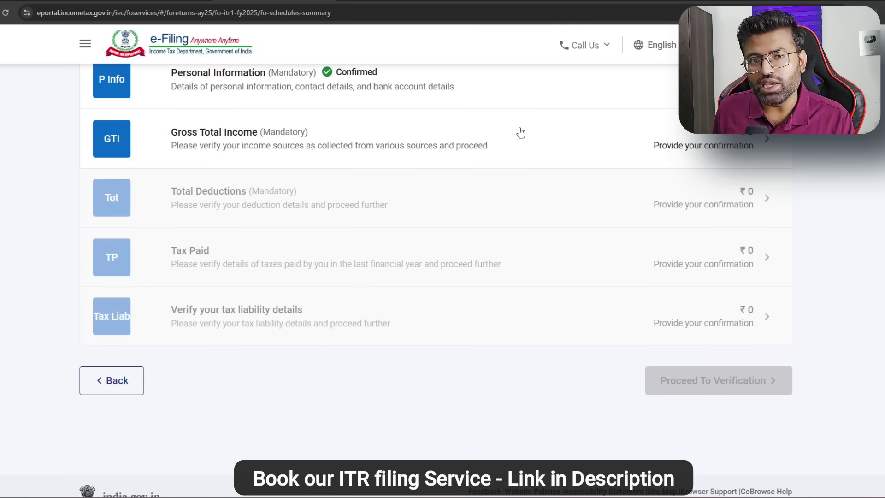
pyautogui.click(521, 132)
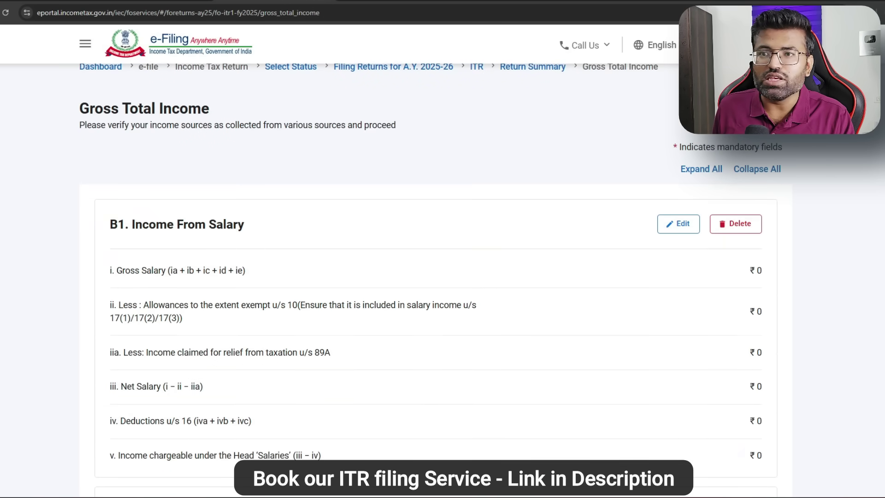
pyautogui.scroll(-5, 476, 280)
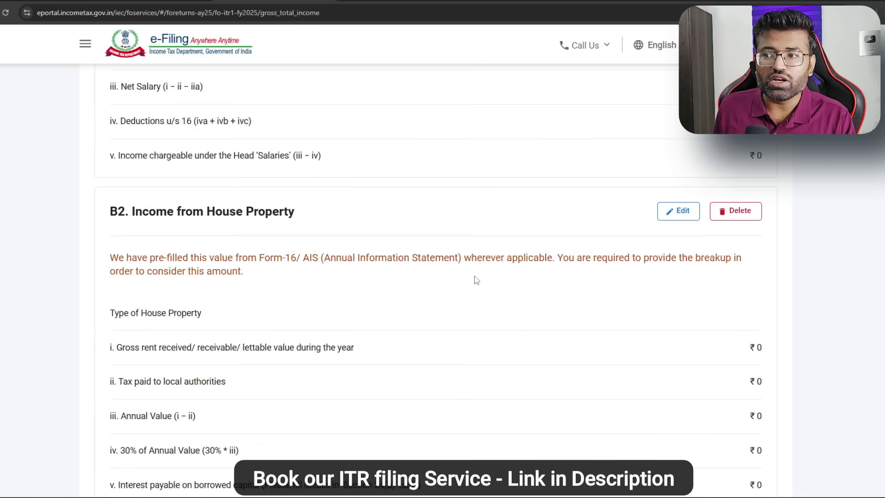
pyautogui.scroll(-8, 474, 279)
pyautogui.scroll(-5, 394, 288)
pyautogui.scroll(2, 394, 287)
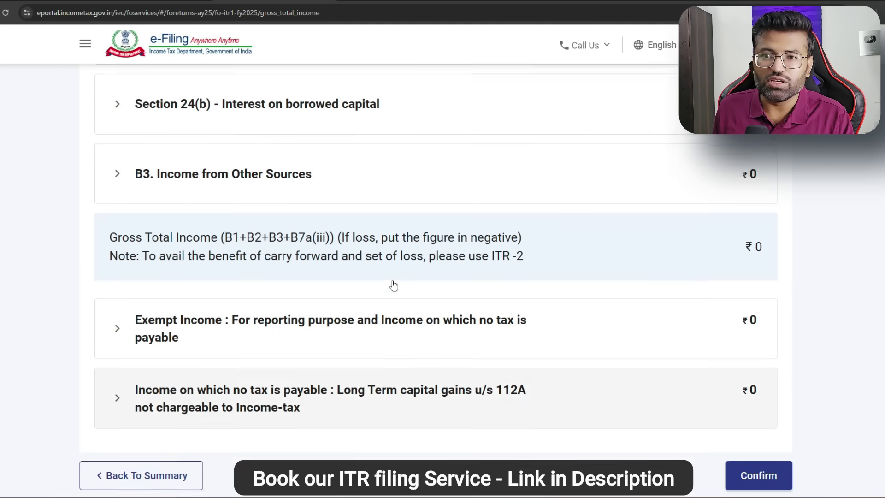
pyautogui.scroll(1, 394, 285)
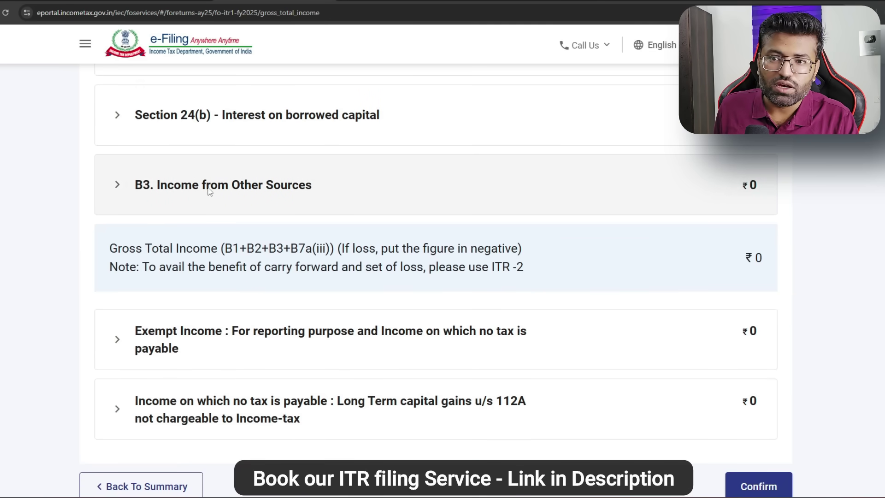
pyautogui.click(119, 187)
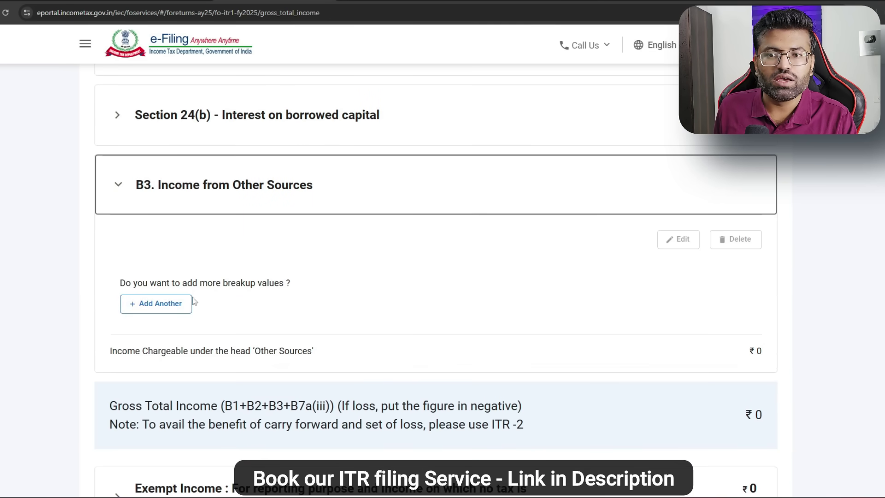
pyautogui.click(164, 306)
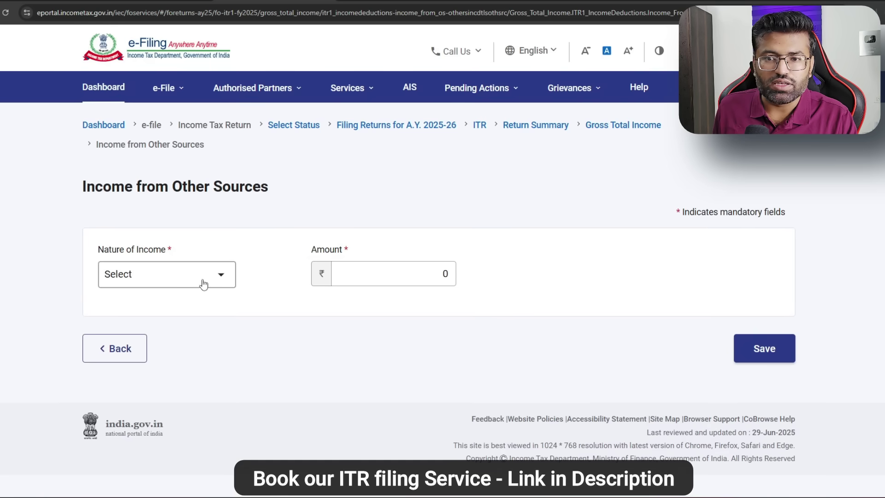
# Step: Add Interest from Saving Bank Account of ₹3115 as other-sources income and save it
pyautogui.click(219, 281)
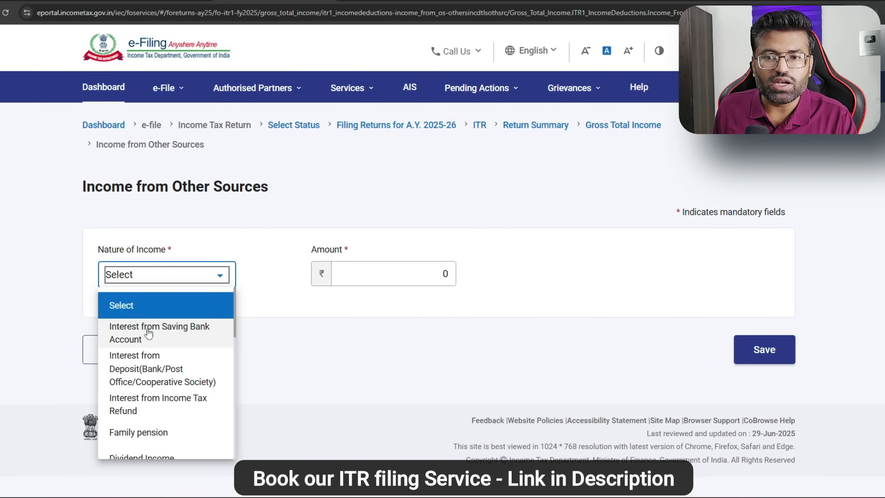
pyautogui.click(182, 335)
pyautogui.moveTo(449, 273); pyautogui.dragTo(426, 274)
pyautogui.press('BackSpace')
pyautogui.write('3115')
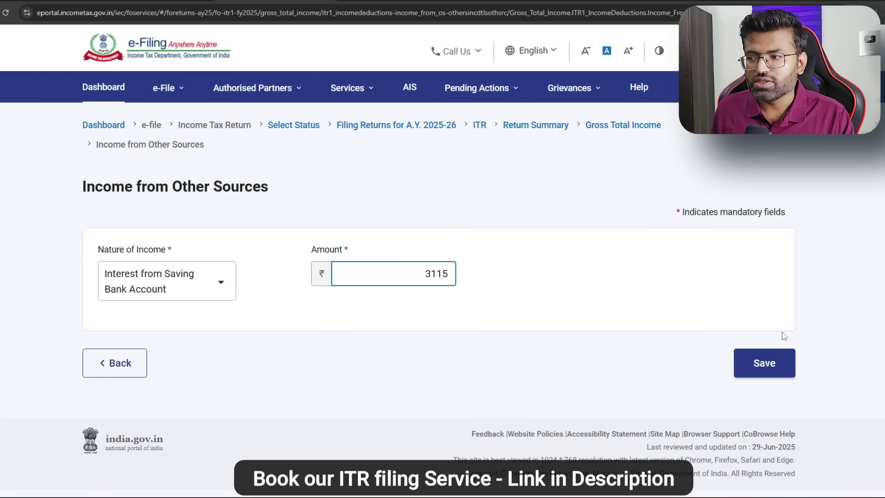
pyautogui.click(772, 363)
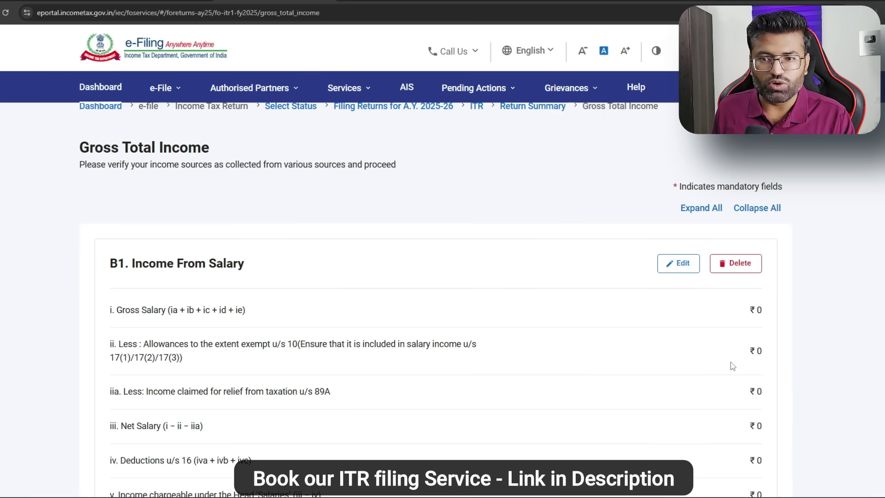
# Step: Edit B1 Income From Salary and enter 675000 as salary under section 17(1)
pyautogui.click(678, 263)
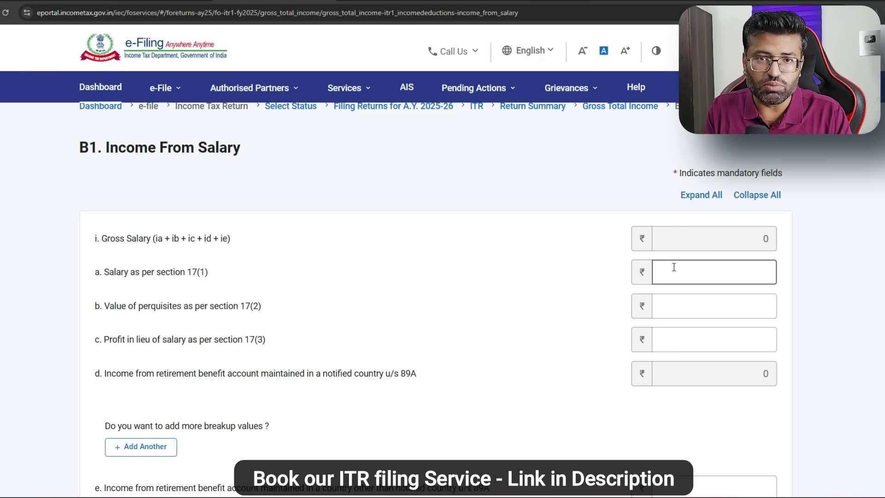
pyautogui.write('375')
pyautogui.press('BackSpace')
pyautogui.press('BackSpace')
pyautogui.press('BackSpace')
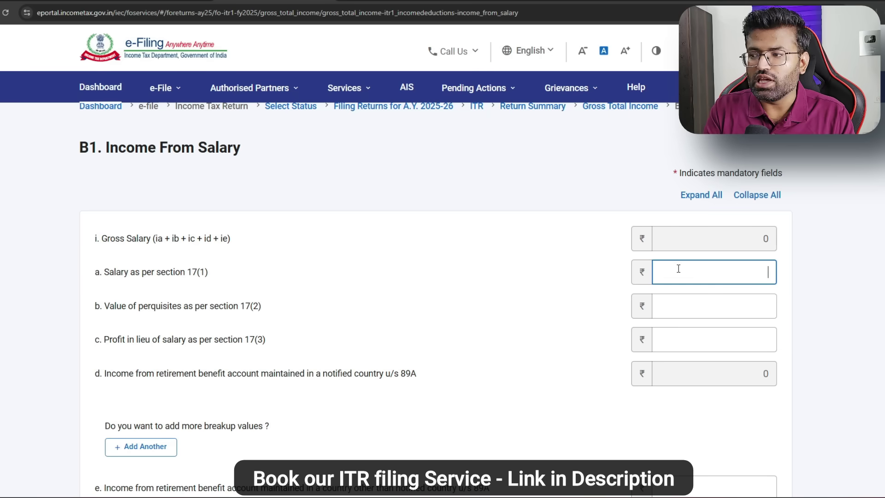
pyautogui.write('6750000')
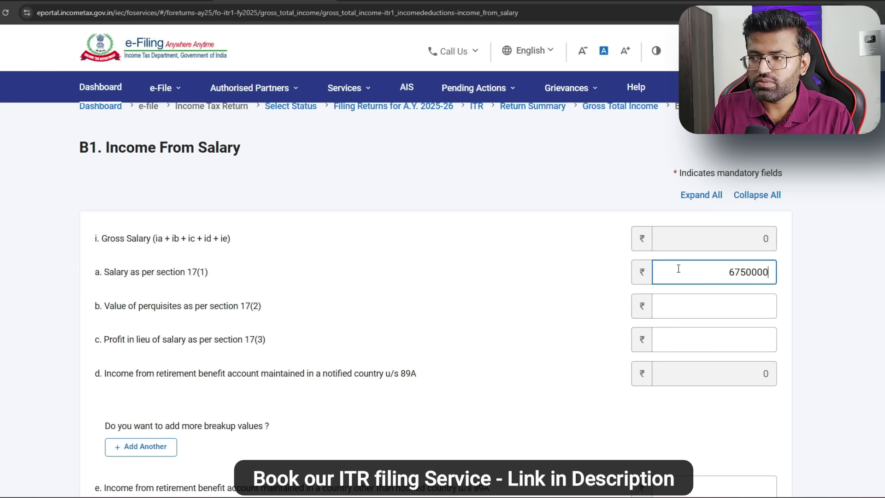
pyautogui.press('BackSpace')
pyautogui.click(564, 253)
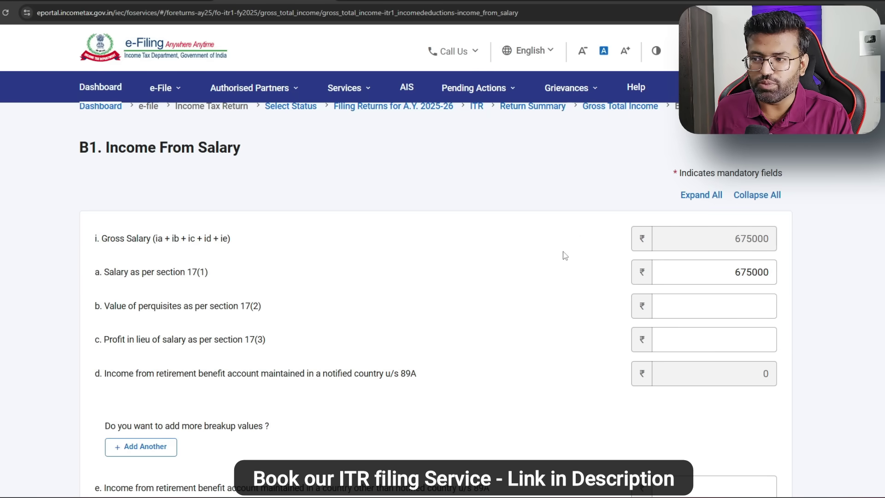
# Step: Check the 75000 standard deduction and the resulting ₹6,00,000 chargeable under Salaries
pyautogui.scroll(-15, 599, 247)
pyautogui.scroll(-2, 615, 250)
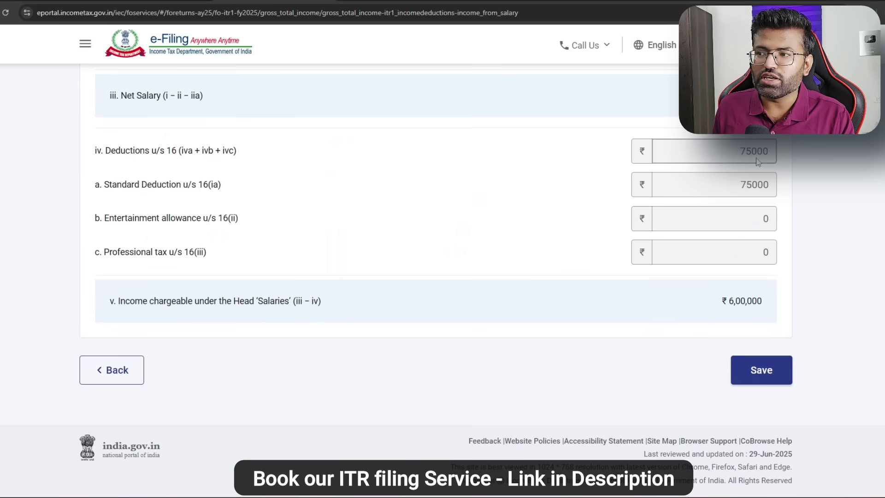
pyautogui.doubleClick(737, 151)
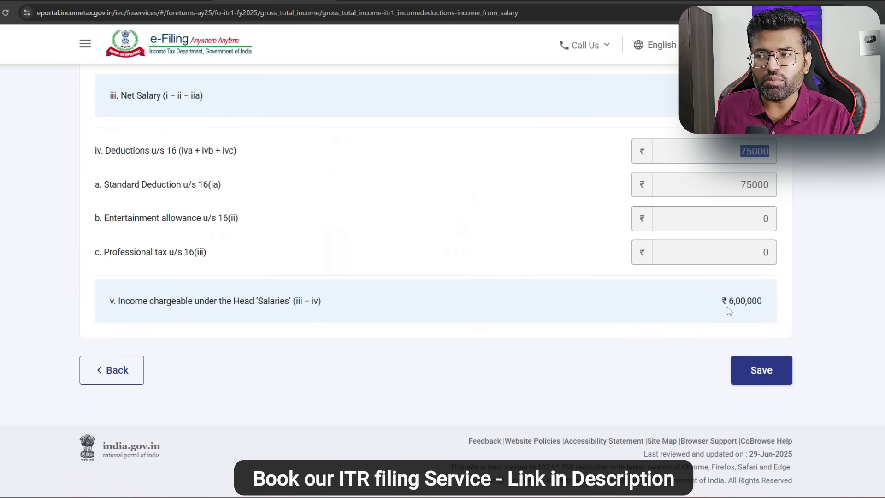
pyautogui.moveTo(727, 302); pyautogui.dragTo(768, 310)
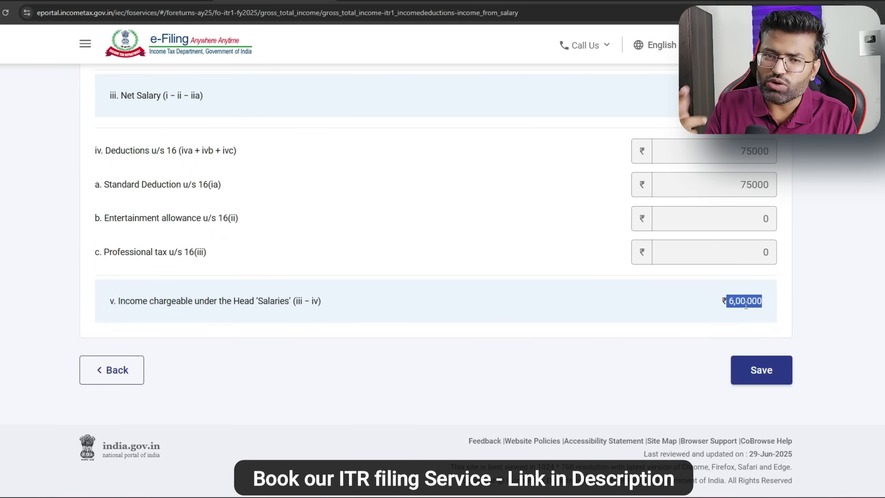
# Step: Save the salary details and confirm Gross Total Income of ₹6,03,115
pyautogui.click(777, 365)
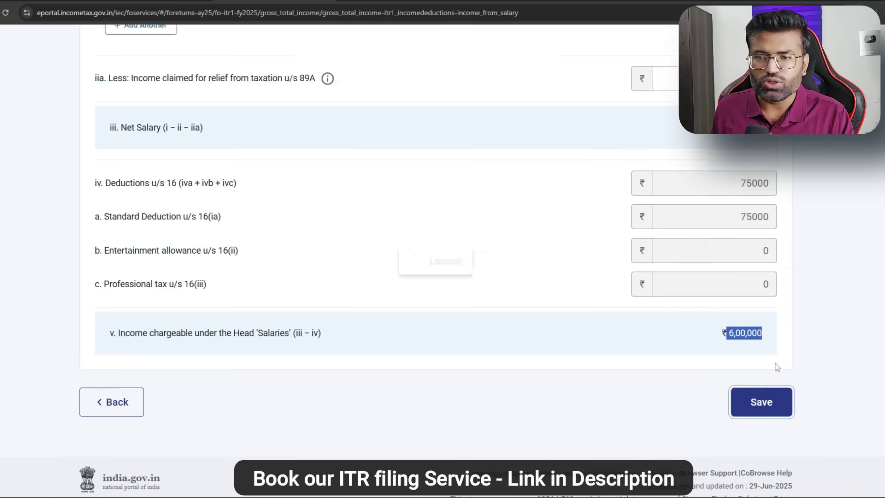
pyautogui.scroll(-15, 742, 350)
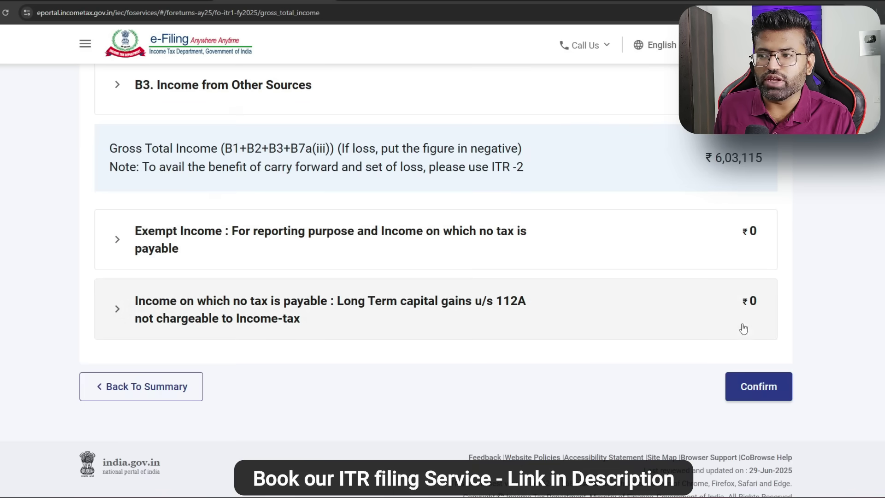
pyautogui.moveTo(714, 158); pyautogui.dragTo(769, 163)
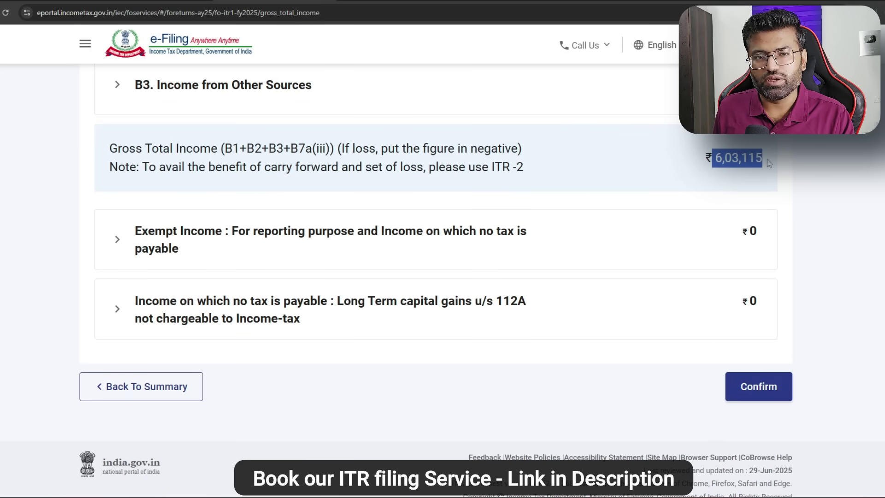
pyautogui.scroll(15, 523, 230)
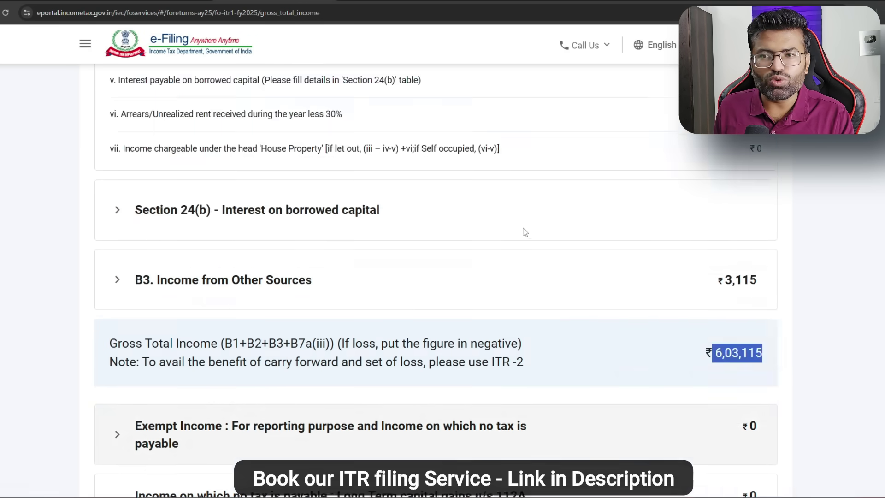
pyautogui.scroll(-15, 556, 232)
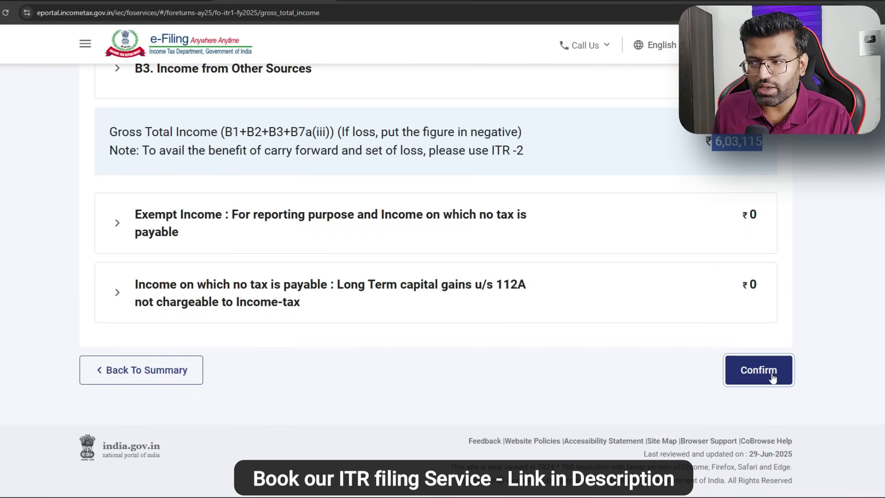
pyautogui.click(773, 377)
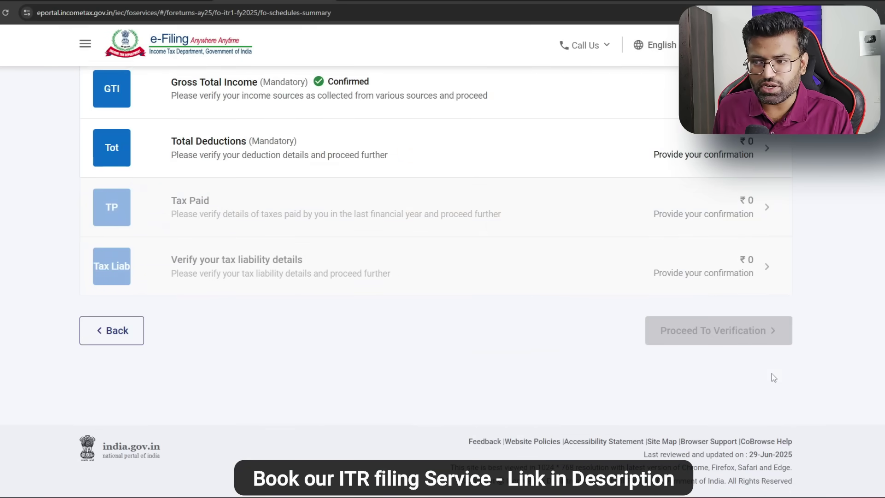
# Step: Confirm the Total Deductions and Tax Paid schedules
pyautogui.click(224, 144)
pyautogui.scroll(-4, 640, 328)
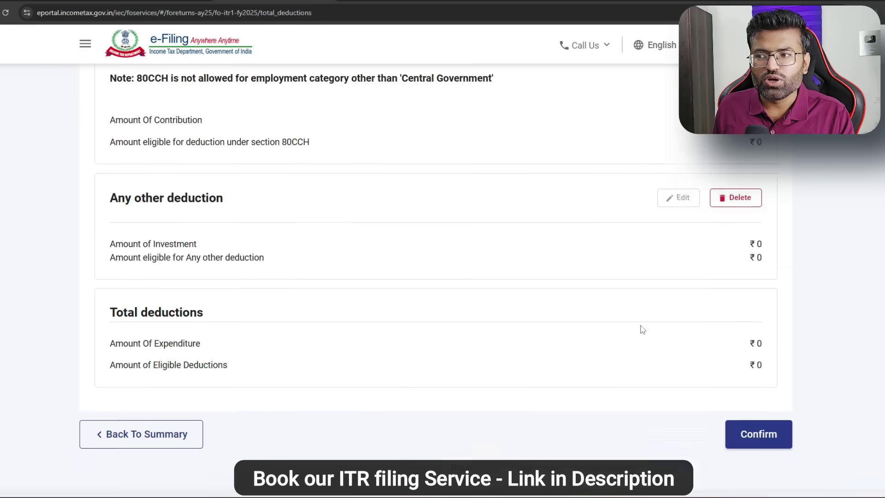
pyautogui.click(749, 367)
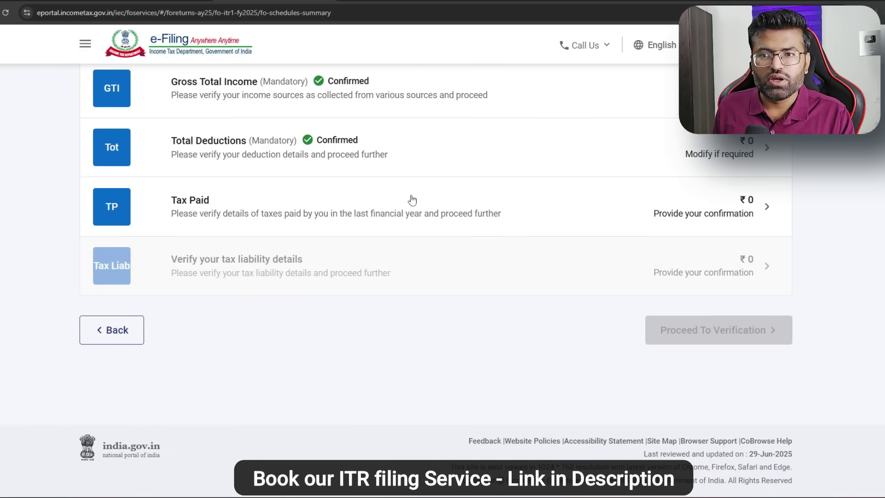
pyautogui.click(326, 206)
pyautogui.scroll(-4, 576, 219)
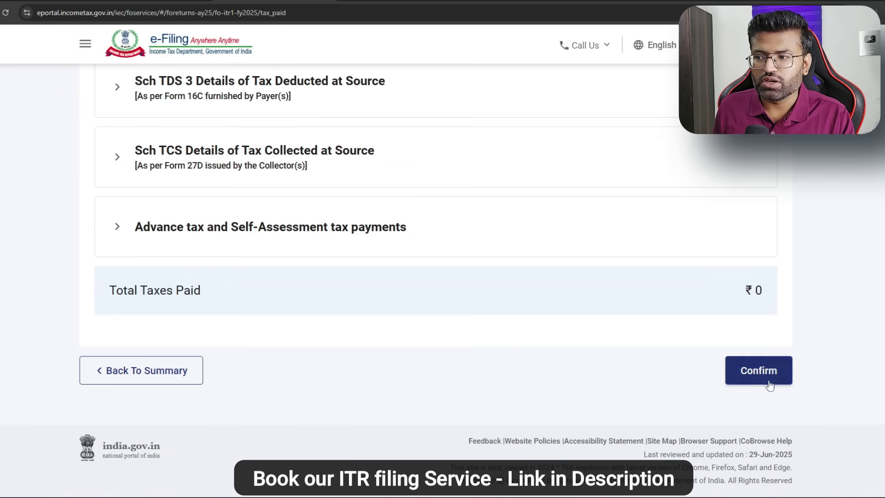
pyautogui.click(765, 379)
# Step: Confirm the tax liability details and proceed to verification to view the tax summary
pyautogui.click(315, 270)
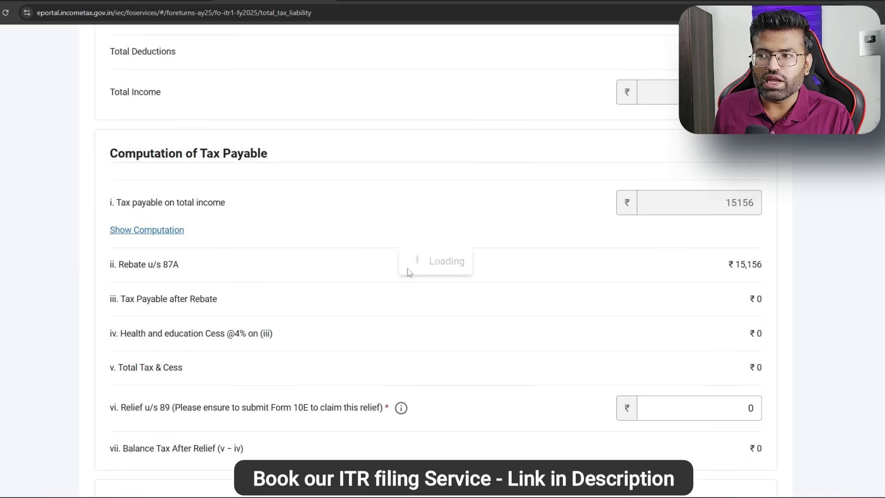
pyautogui.scroll(-10, 607, 272)
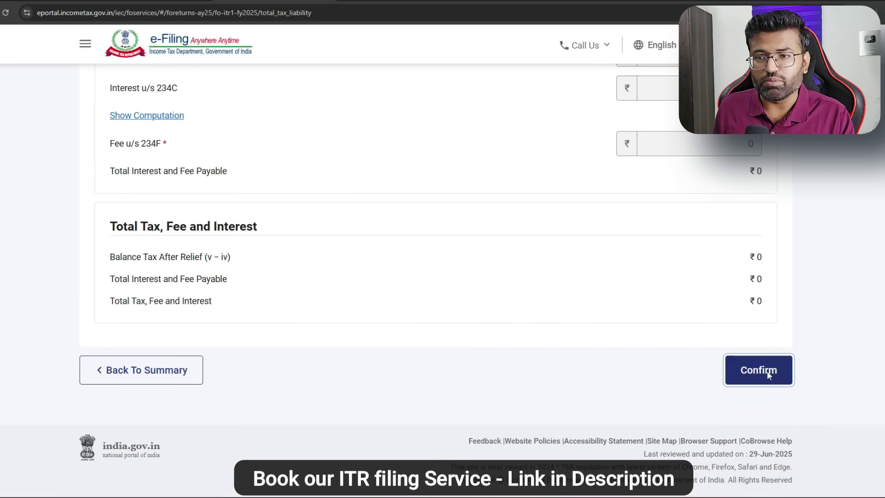
pyautogui.click(767, 371)
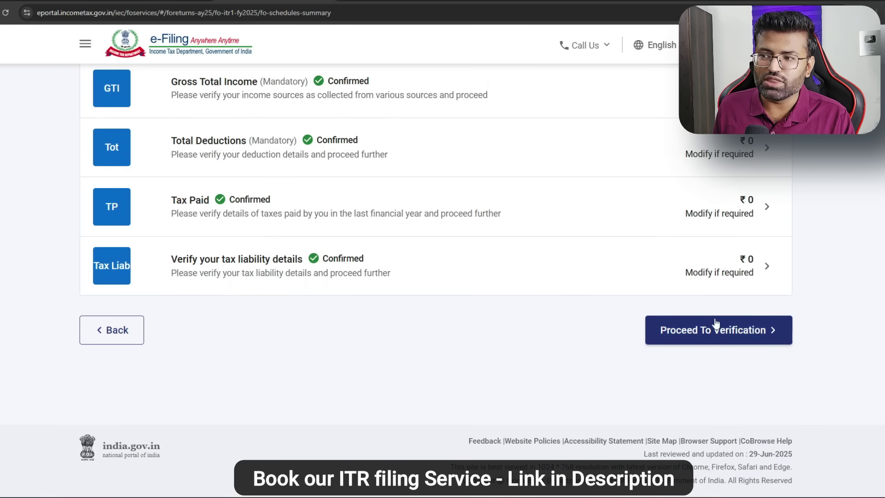
pyautogui.click(710, 330)
pyautogui.scroll(-5, 569, 294)
pyautogui.scroll(-15, 573, 296)
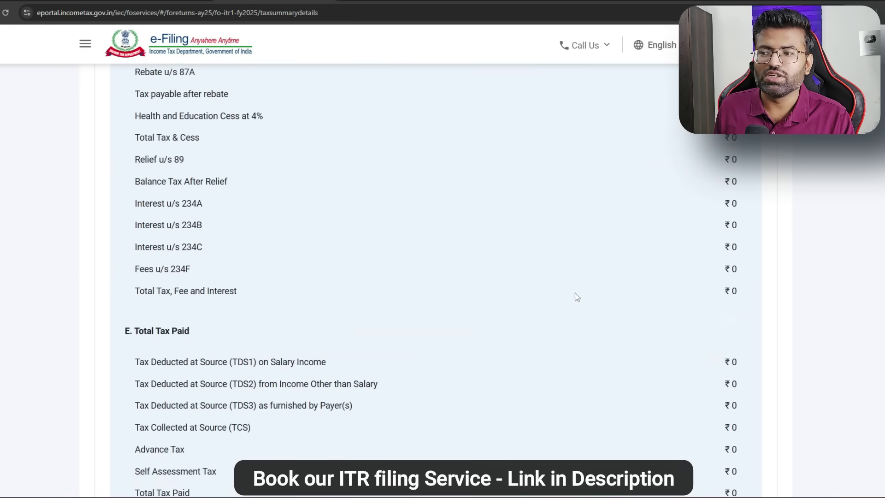
# Step: In Preview and Submit, fill in the declaration place and run validation on the ITR1
pyautogui.click(739, 374)
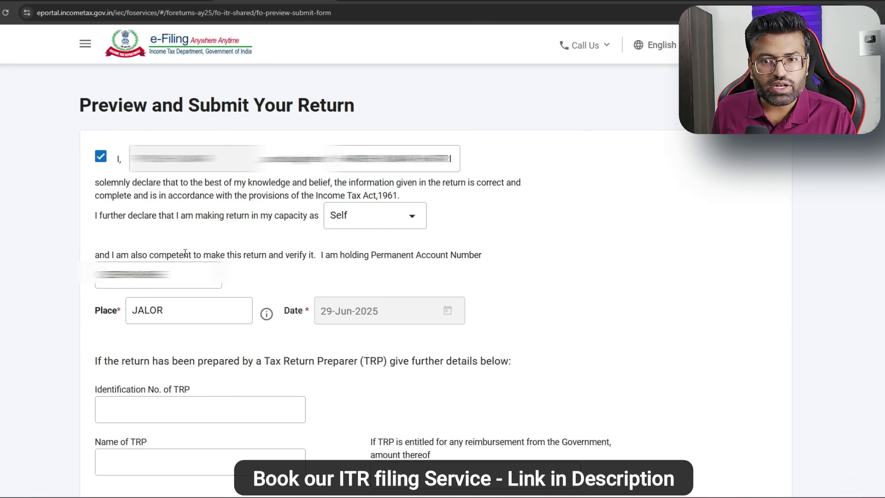
pyautogui.click(191, 311)
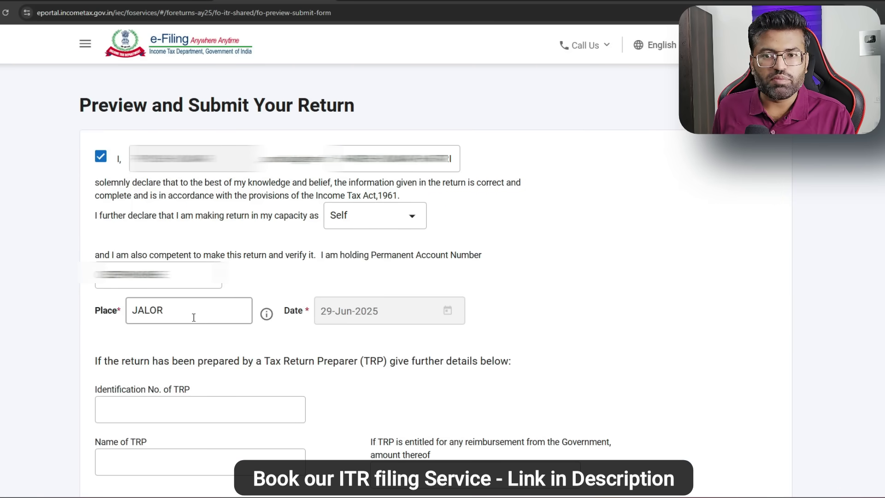
pyautogui.scroll(-4, 538, 355)
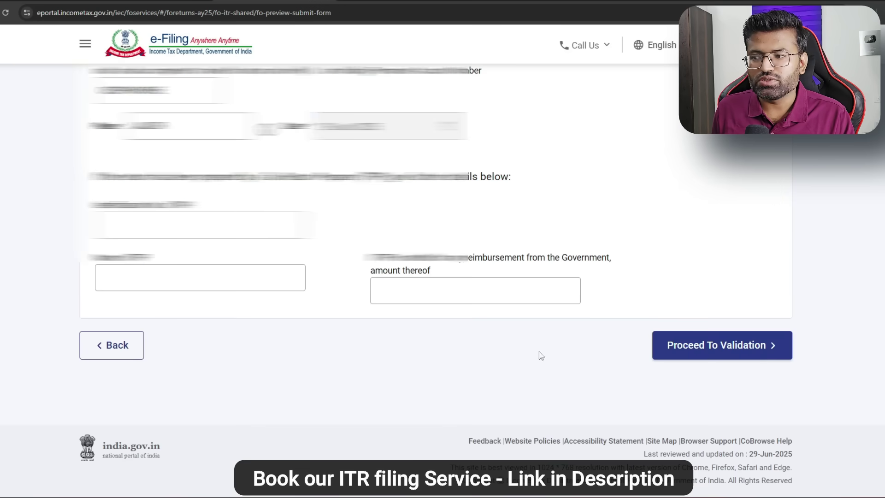
pyautogui.click(738, 359)
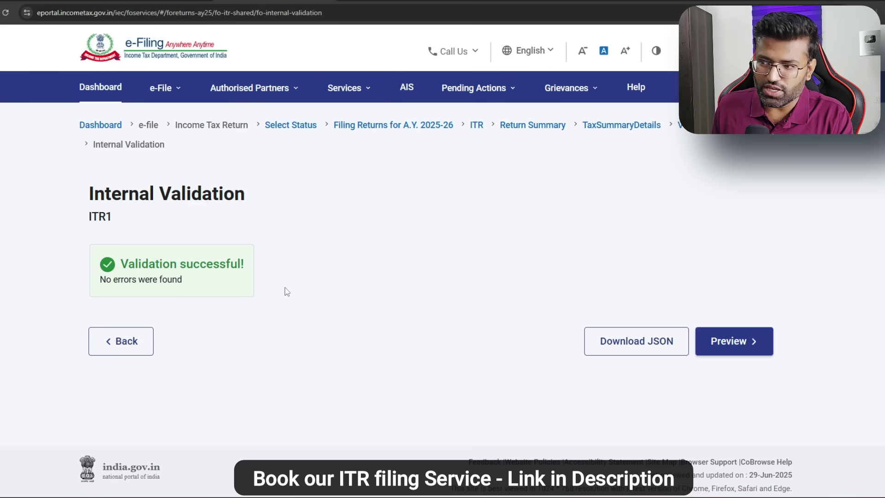
# Step: Preview the return, pass upload-level validation, and proceed to the verification options
pyautogui.click(733, 341)
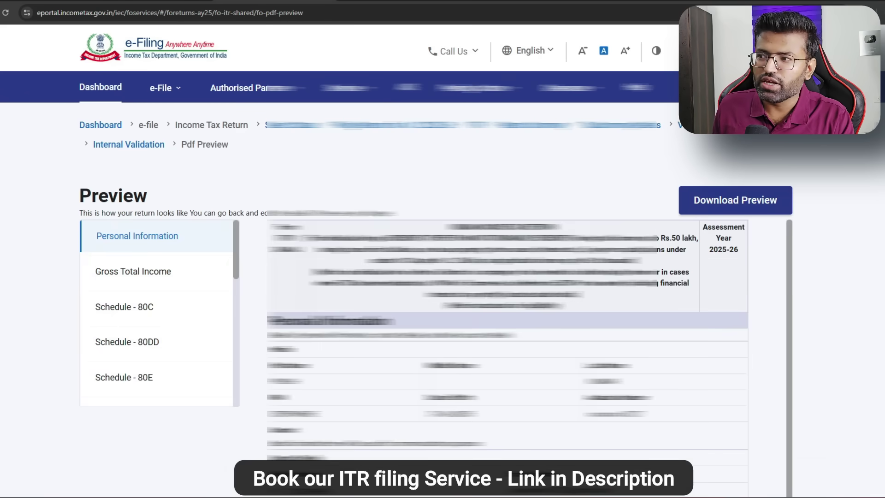
pyautogui.scroll(-10, 737, 341)
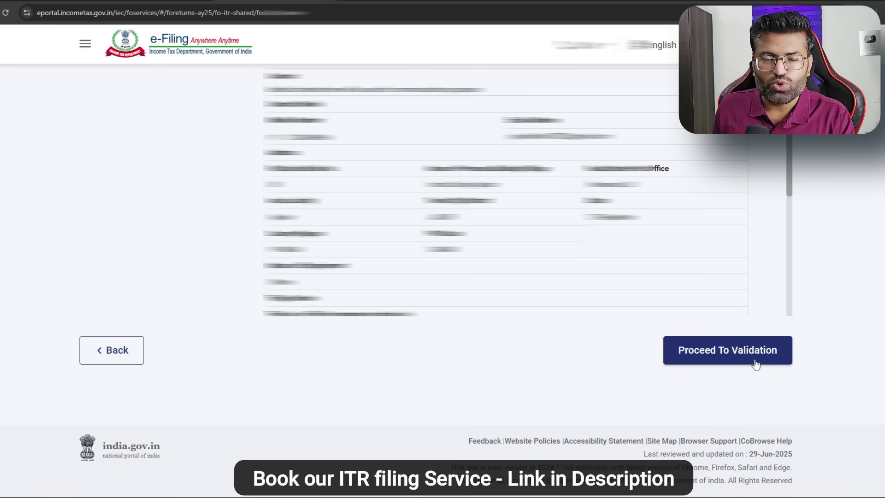
pyautogui.click(754, 362)
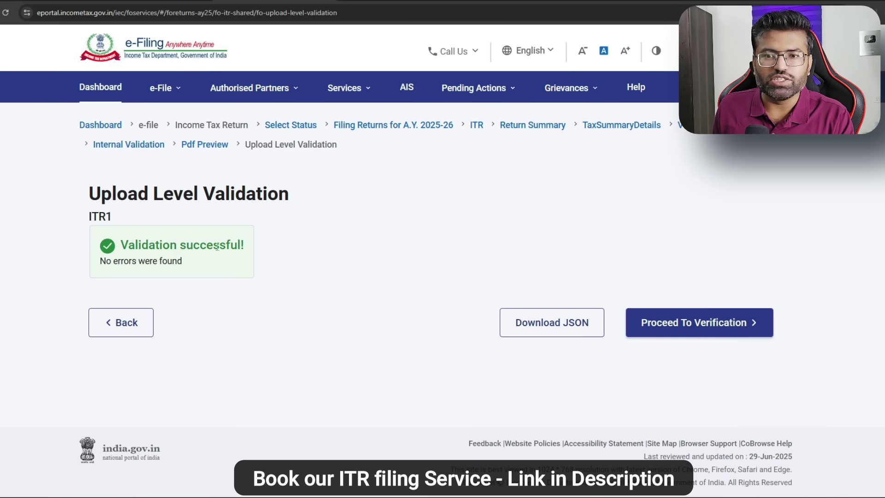
pyautogui.click(701, 323)
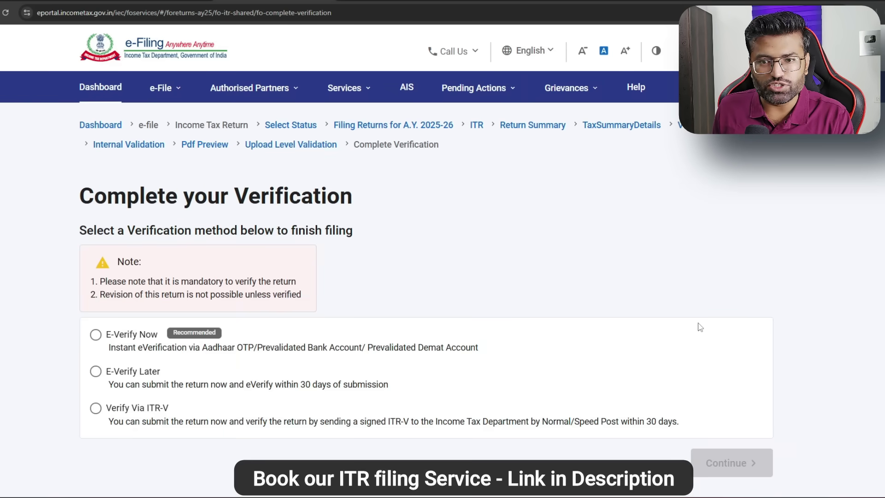
# Step: Choose E-Verify Later, noting the 30-day e-verification deadline
pyautogui.scroll(-3, 215, 270)
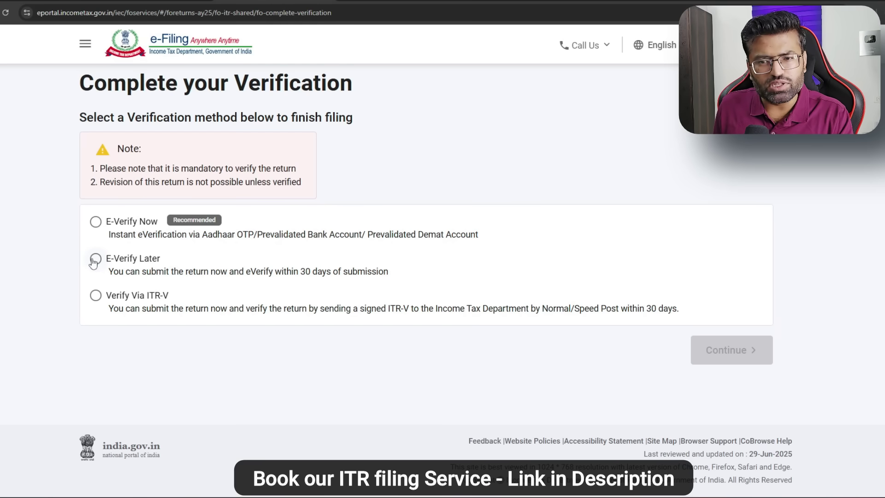
pyautogui.moveTo(300, 272); pyautogui.dragTo(399, 281)
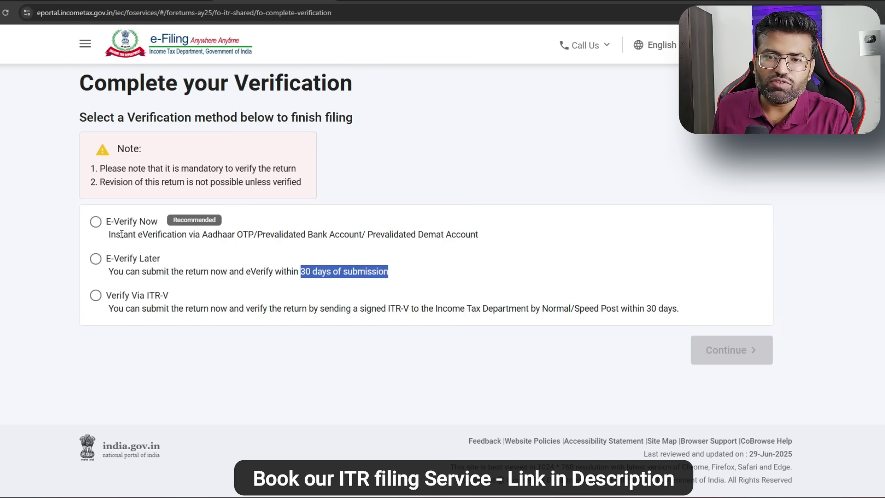
pyautogui.click(95, 259)
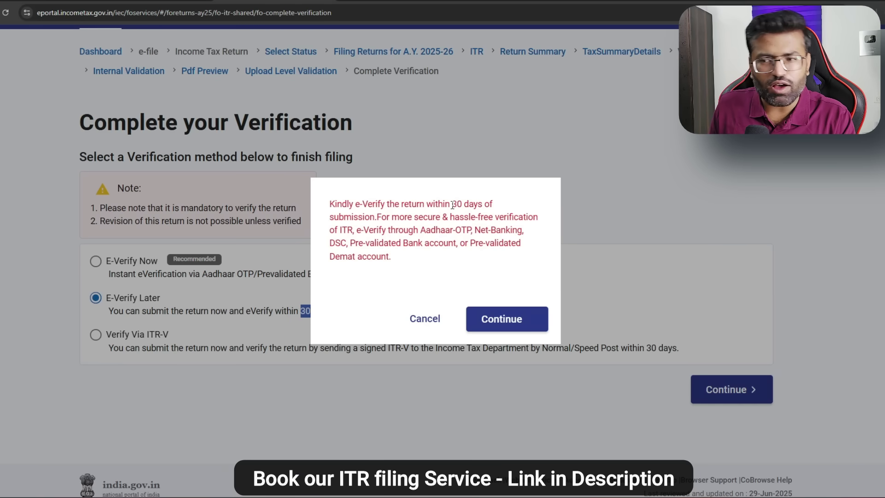
# Step: Accept the 30-day e-verify reminder and submit the return successfully
pyautogui.click(496, 317)
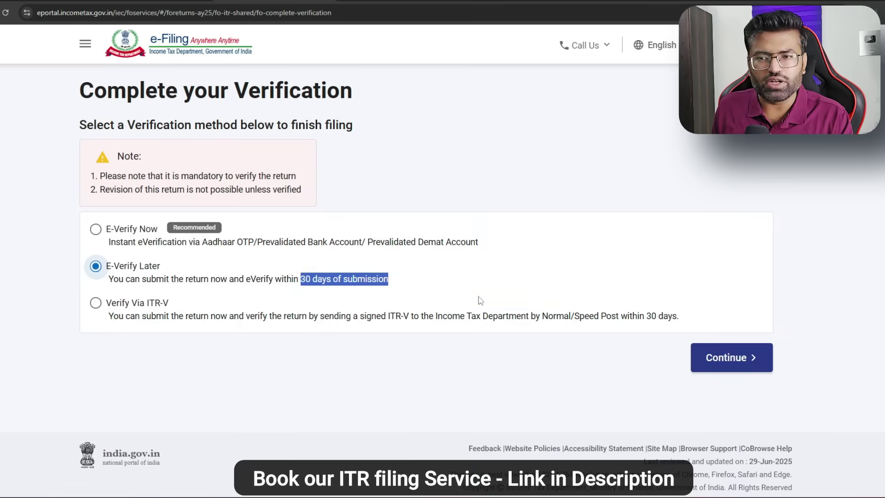
pyautogui.click(725, 355)
pyautogui.click(529, 307)
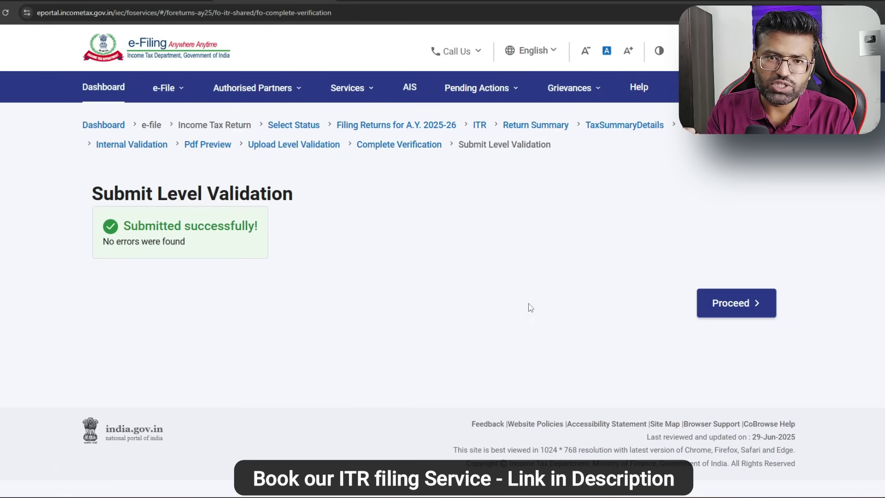
pyautogui.click(757, 309)
pyautogui.click(170, 92)
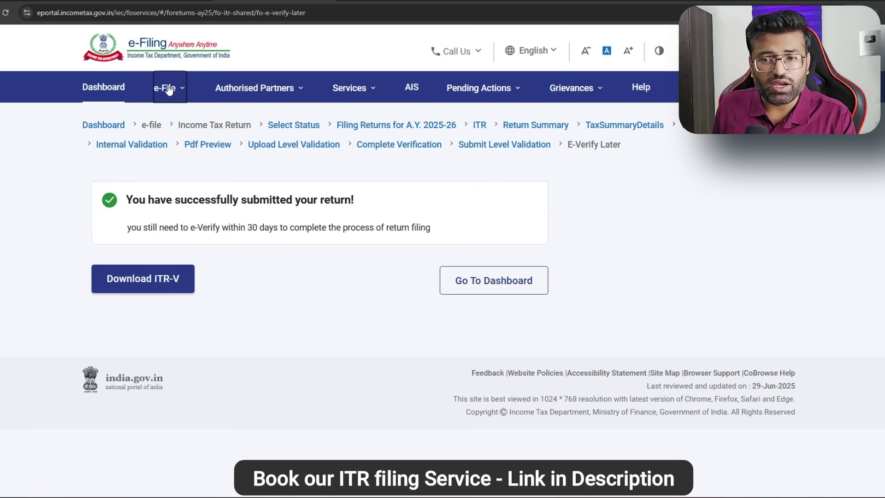
# Step: Go to e-File > Income Tax Returns > E-Verify Return and start e-verifying the submitted ITR-1
pyautogui.click(181, 92)
pyautogui.moveTo(236, 125)
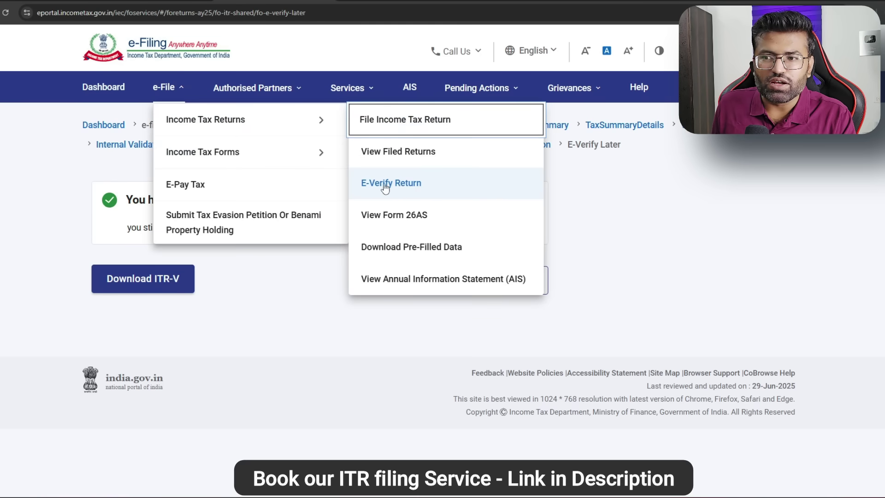
pyautogui.click(385, 187)
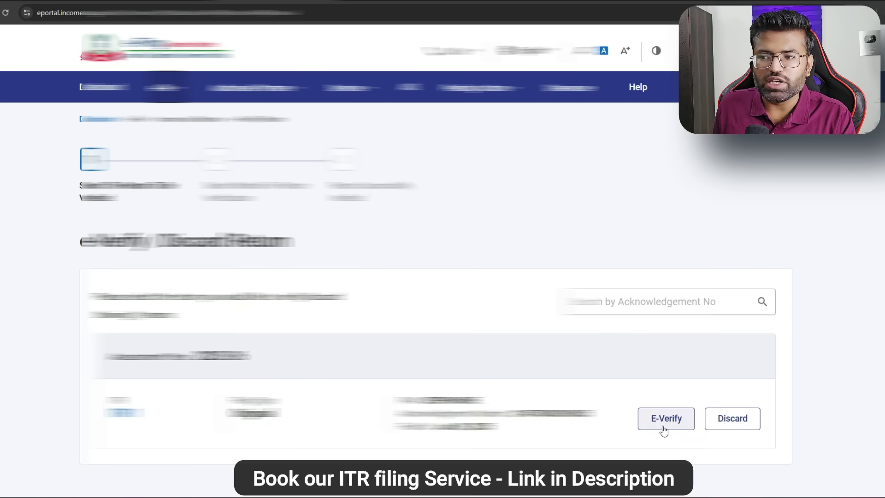
pyautogui.click(662, 424)
# Step: E-verify the return via Aadhaar OTP and check the e-Verified Successfully confirmation
pyautogui.scroll(-4, 127, 252)
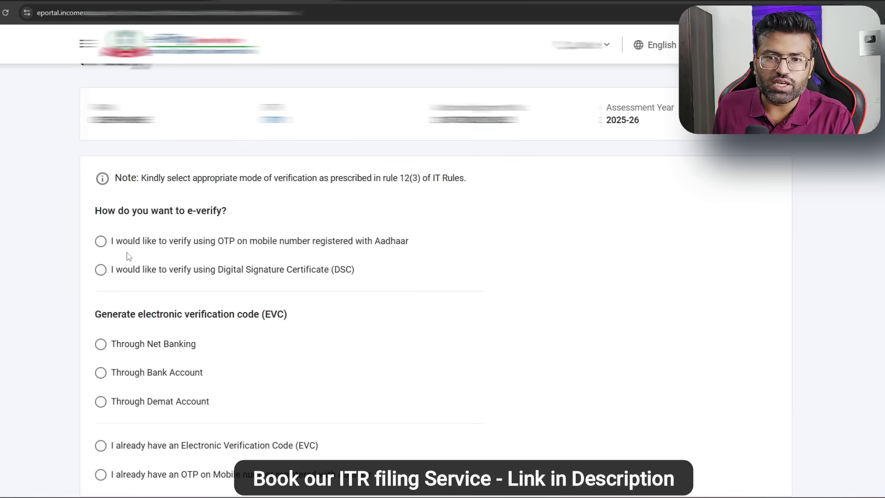
pyautogui.click(101, 242)
pyautogui.scroll(-4, 401, 258)
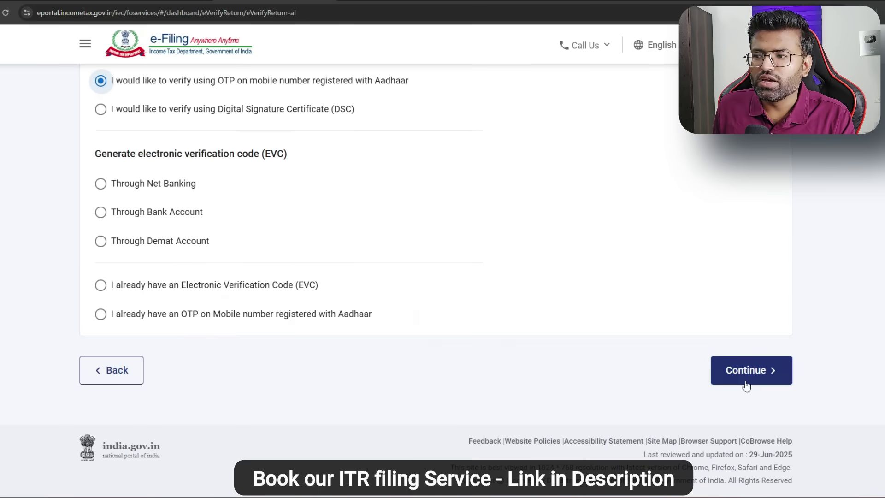
pyautogui.click(750, 374)
pyautogui.click(281, 285)
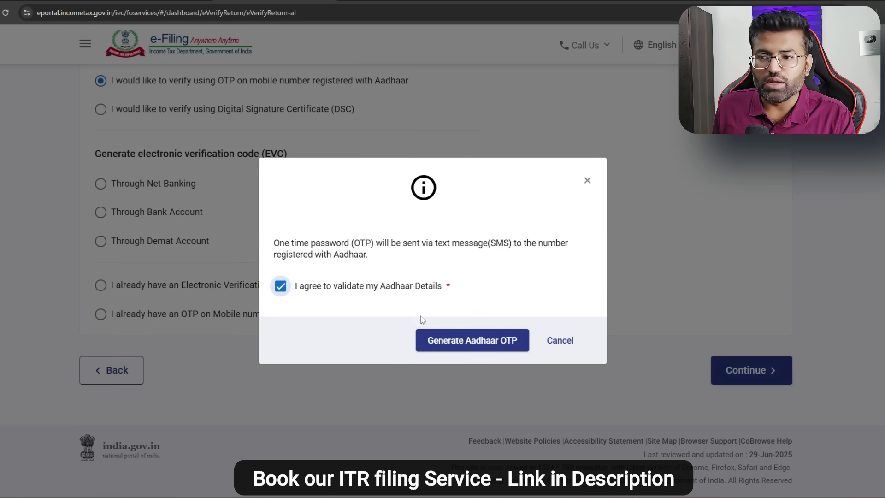
pyautogui.click(492, 341)
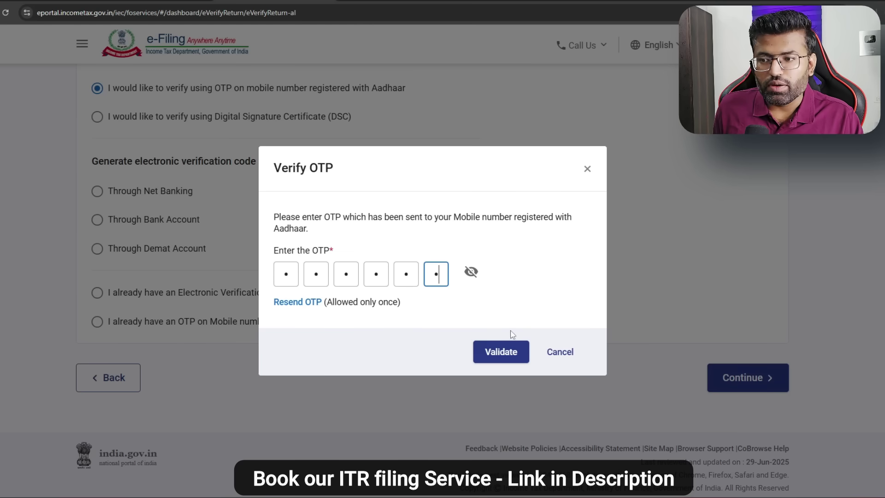
pyautogui.click(502, 352)
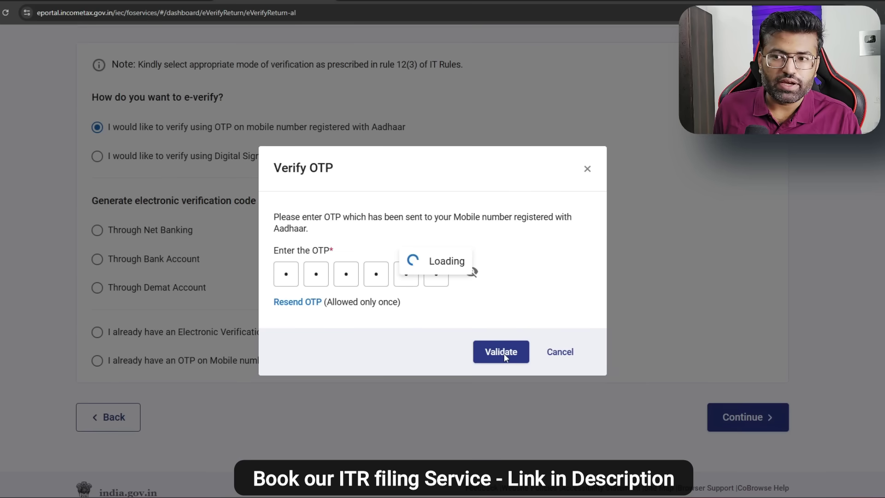
pyautogui.moveTo(210, 230); pyautogui.dragTo(394, 229)
pyautogui.moveTo(208, 245); pyautogui.dragTo(496, 246)
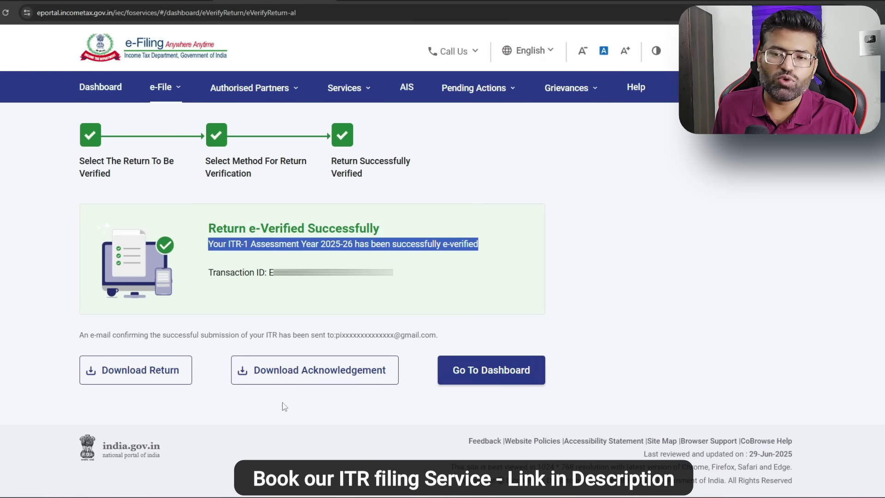
# Step: Download the filed ITR-1 return and its e-verification acknowledgement
pyautogui.click(114, 379)
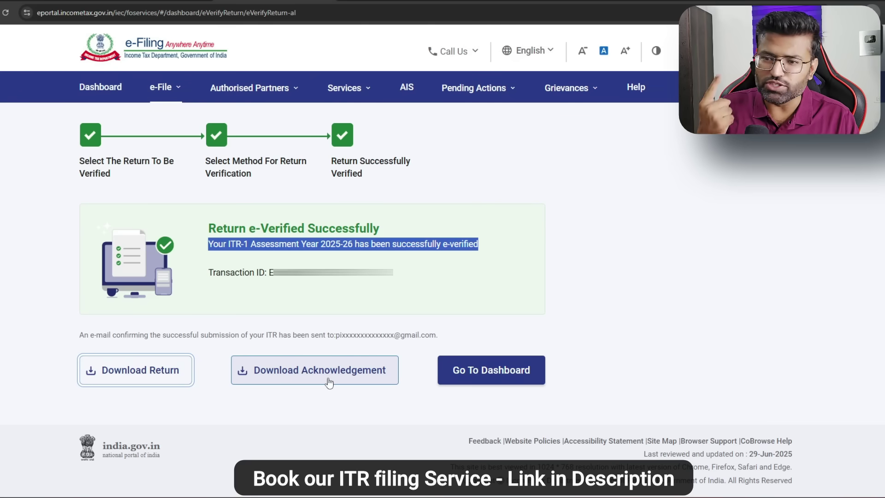
pyautogui.click(329, 382)
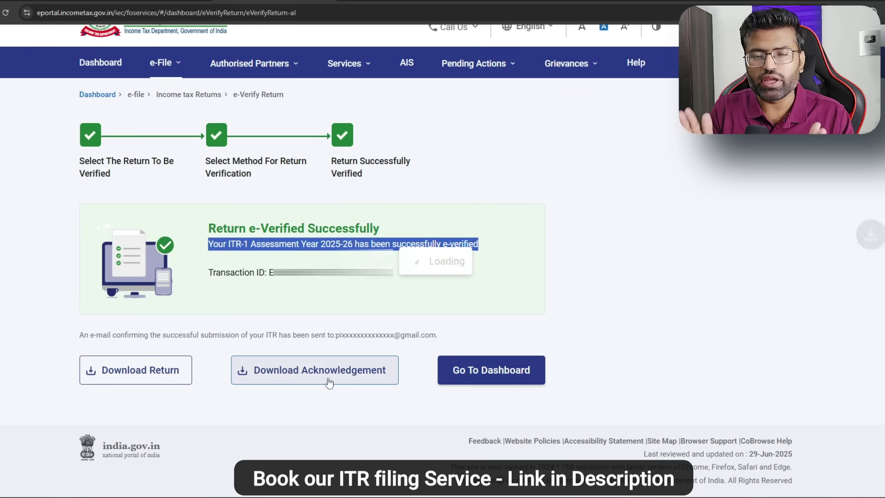